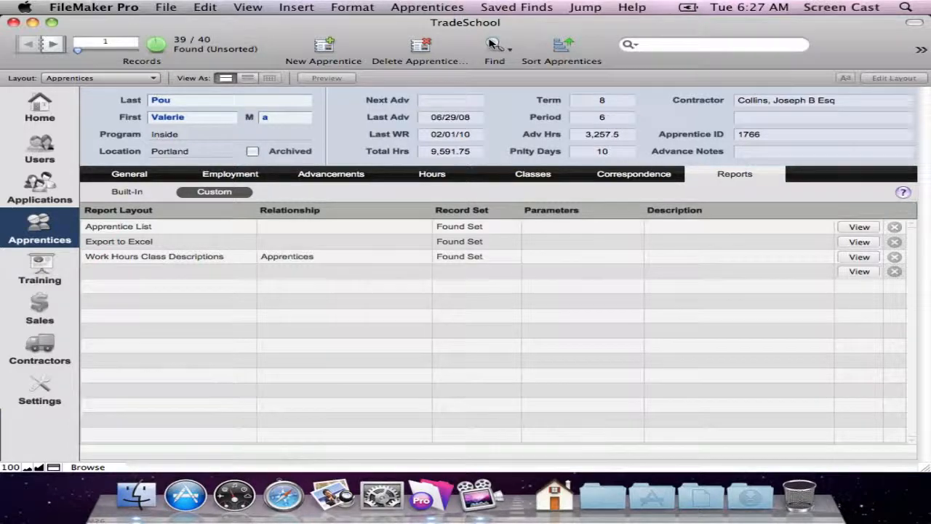
Show all unarchived apprentices and view the custom Apprentice List report.
click(426, 6)
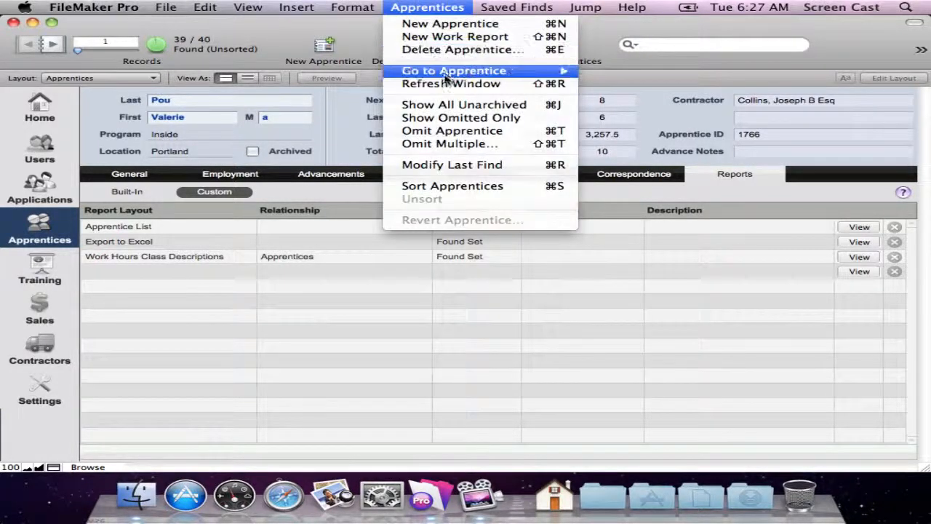
click(500, 108)
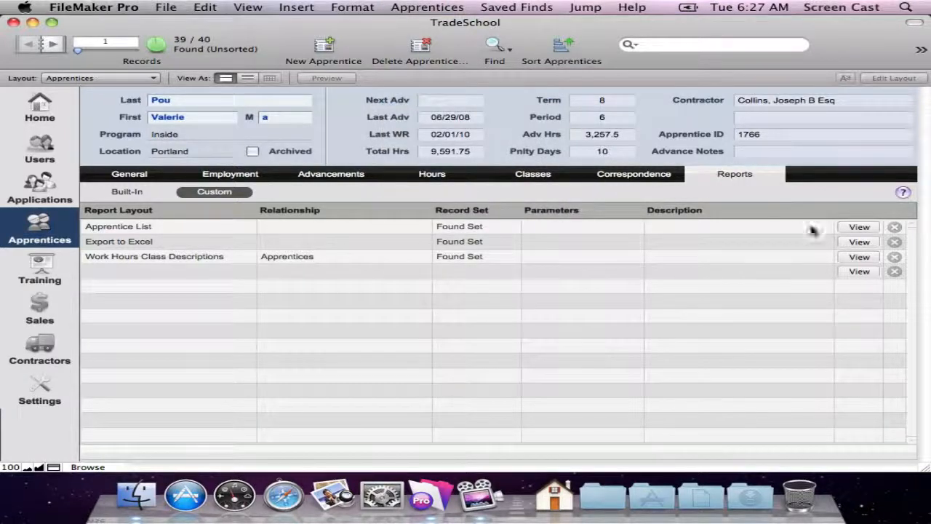
click(858, 229)
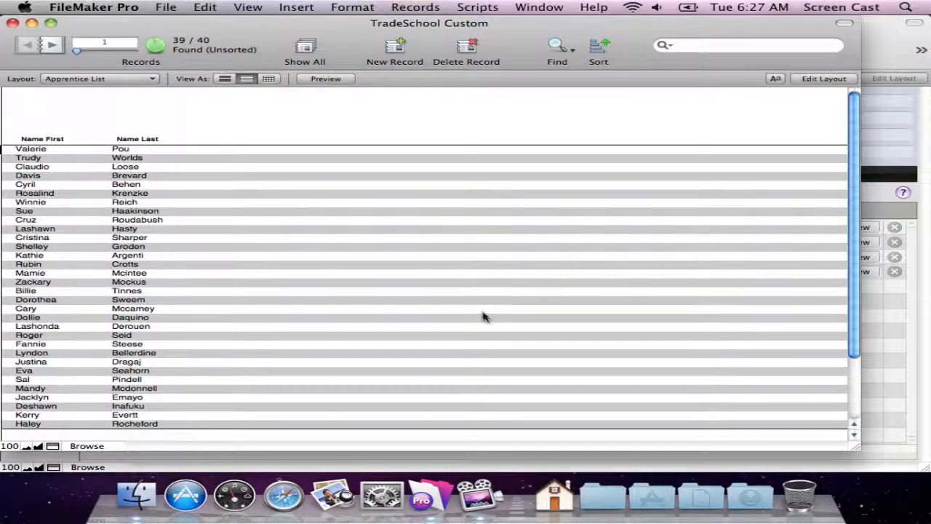
Look through the Apprentice List report in list view and compare it with form view.
scroll(182, 225, down, 3)
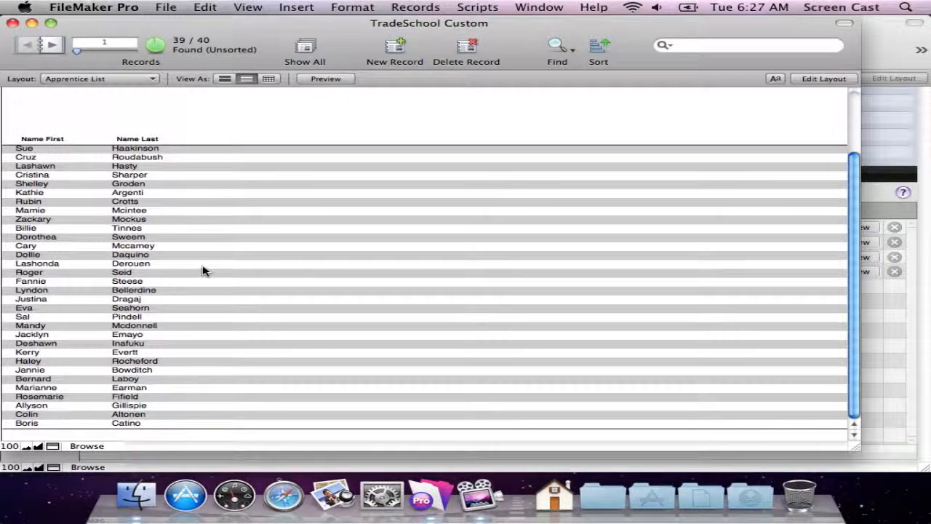
scroll(203, 270, up, 3)
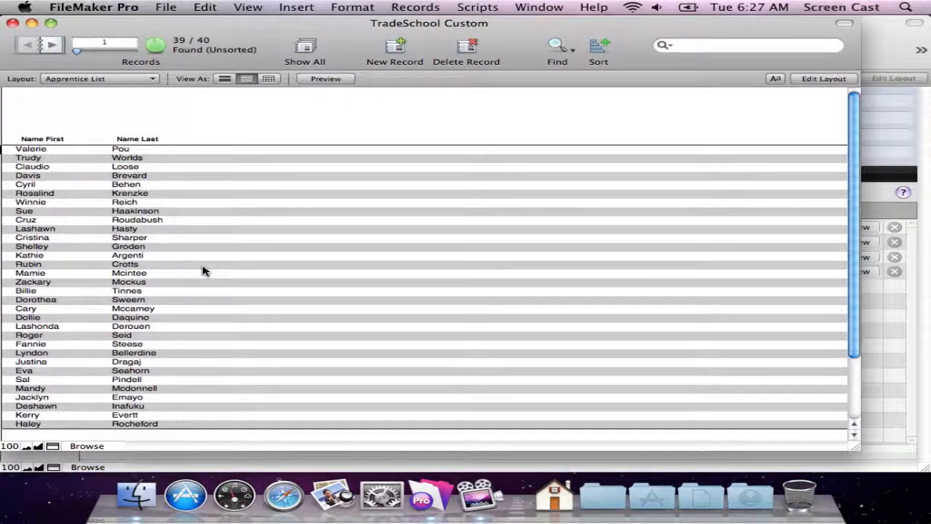
click(227, 80)
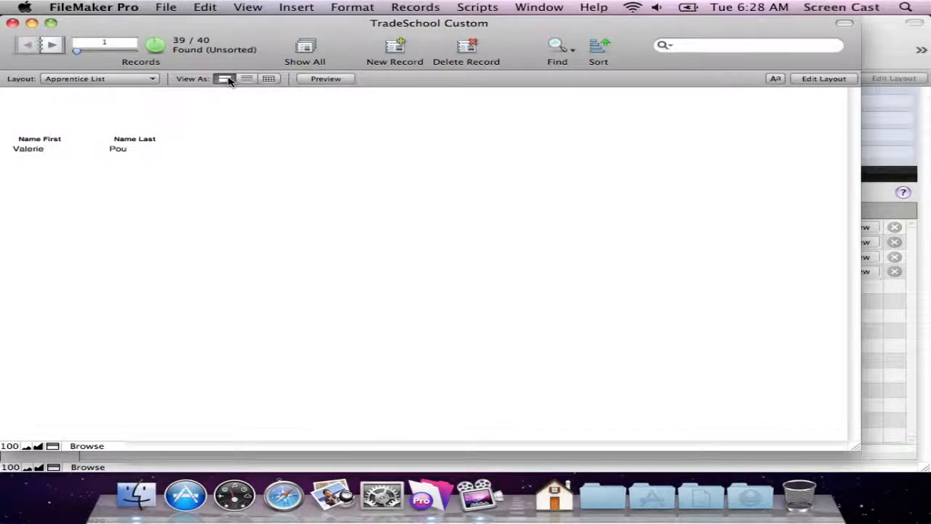
click(248, 78)
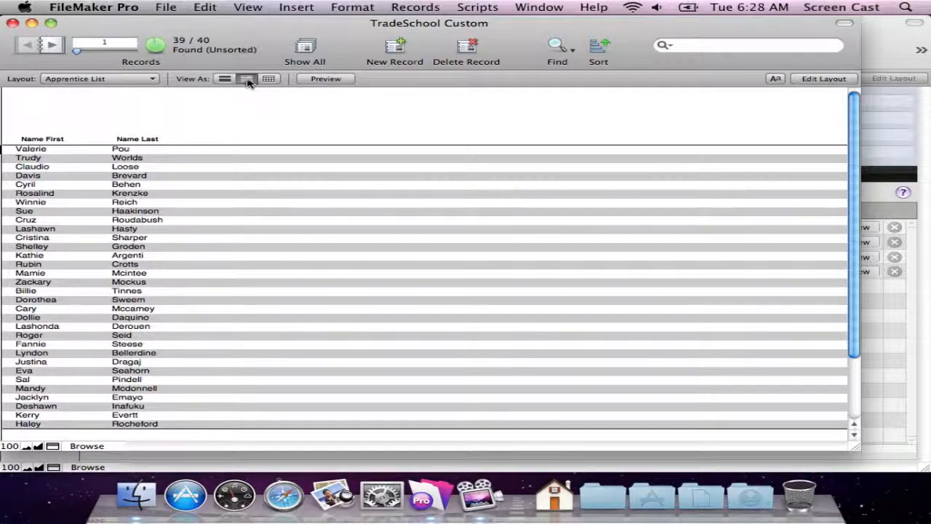
Edit the Apprentice List layout in an enlarged window, adding a labelled Contractor field beside Name Last from a copy of Name Last.
click(820, 80)
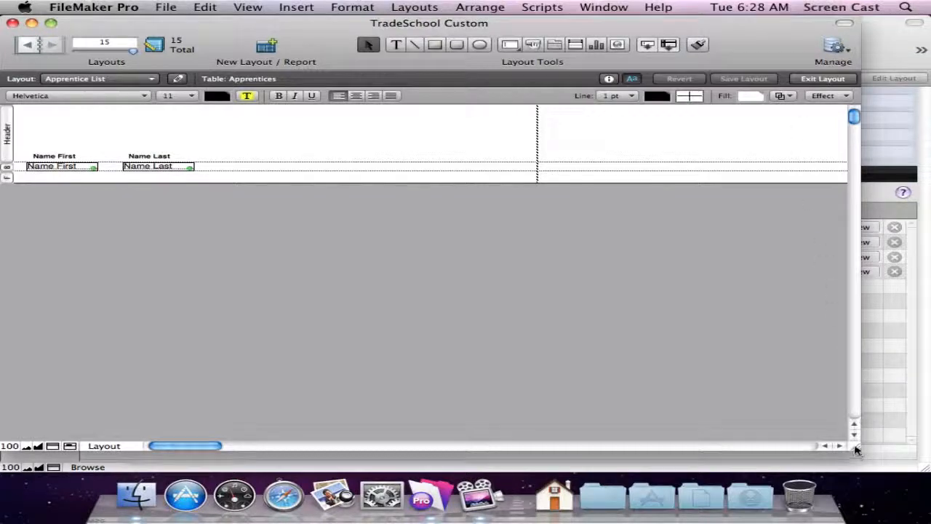
drag(854, 447, 928, 472)
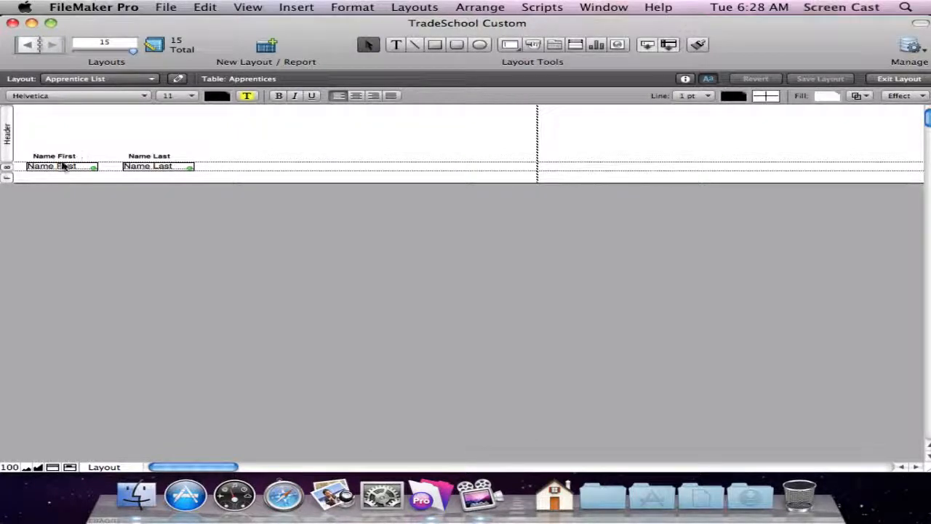
click(153, 168)
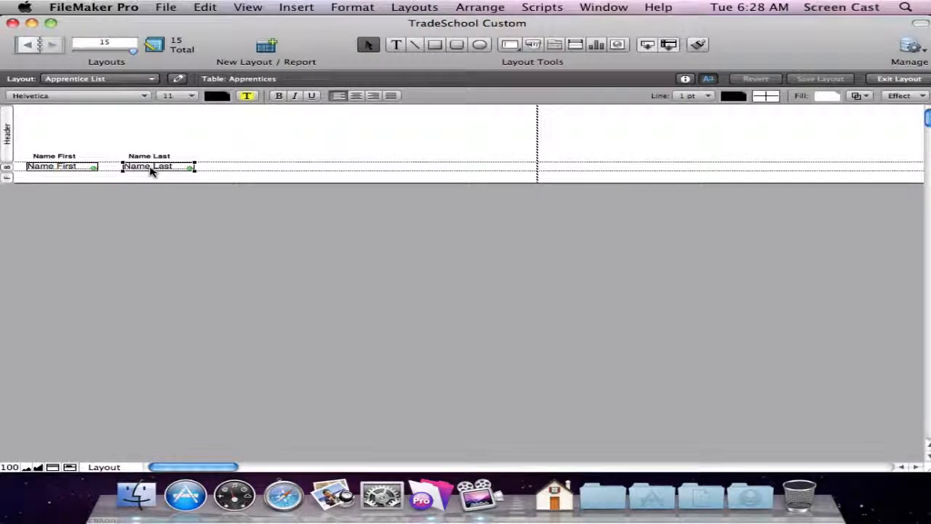
drag(154, 169, 250, 171)
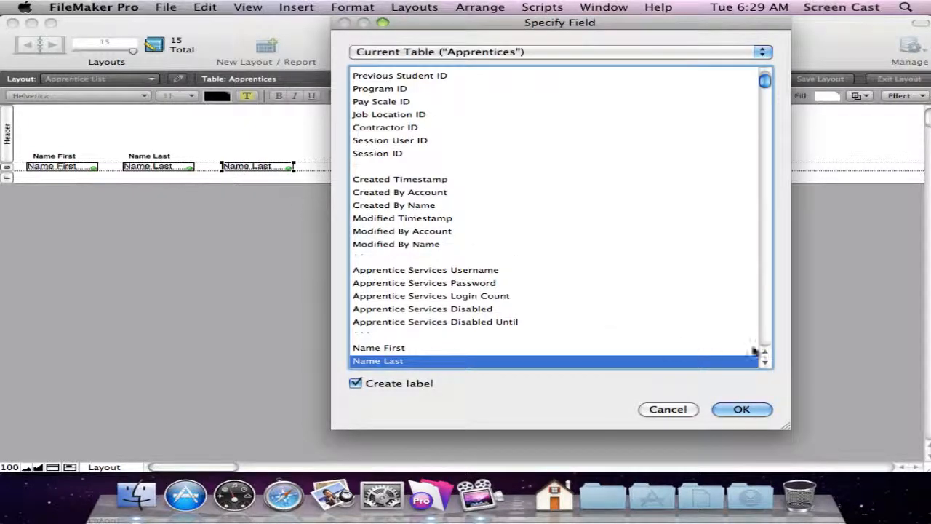
drag(768, 78, 764, 91)
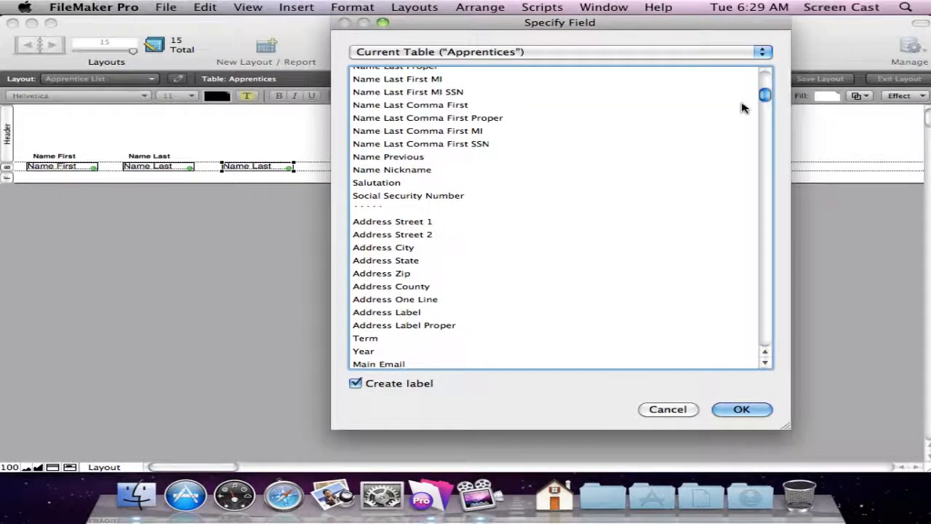
key(c)
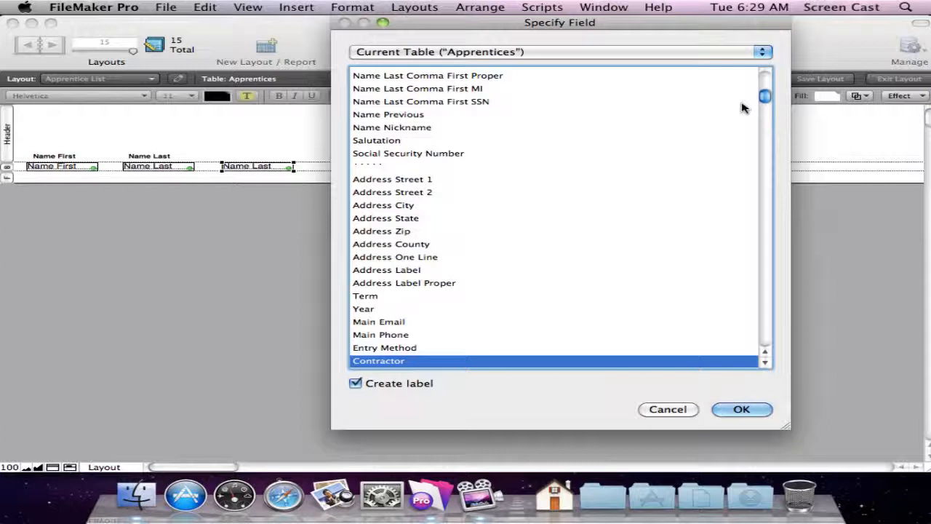
click(760, 410)
Widen the Contractor field to roughly double its width, save the layout and return to Browse mode.
drag(204, 172, 409, 175)
click(260, 169)
key(super+s)
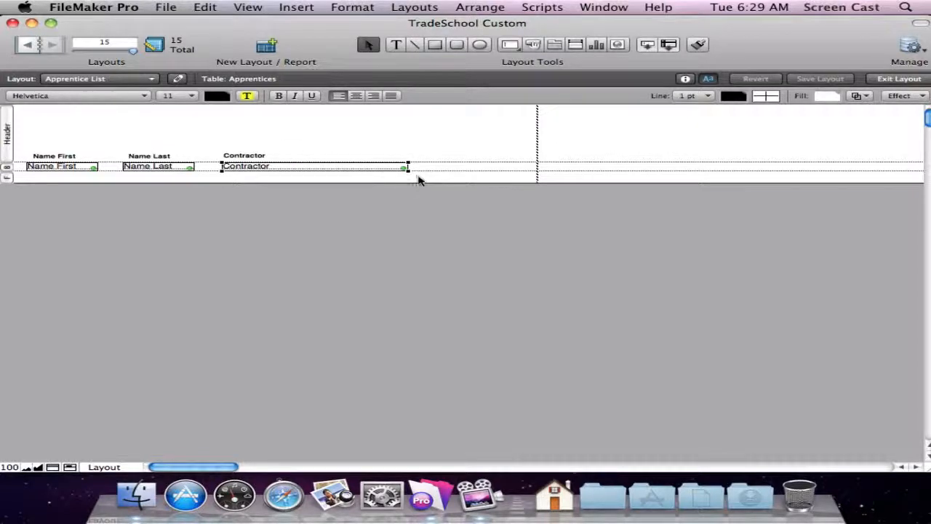
key(super+b)
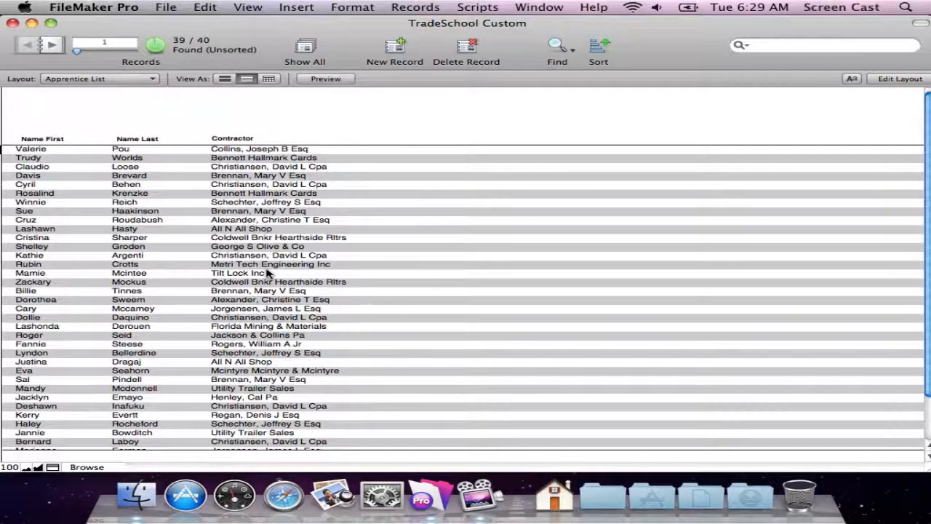
Find the apprentices whose Contractor starts with "Br", and then show all records again.
click(557, 45)
click(229, 150)
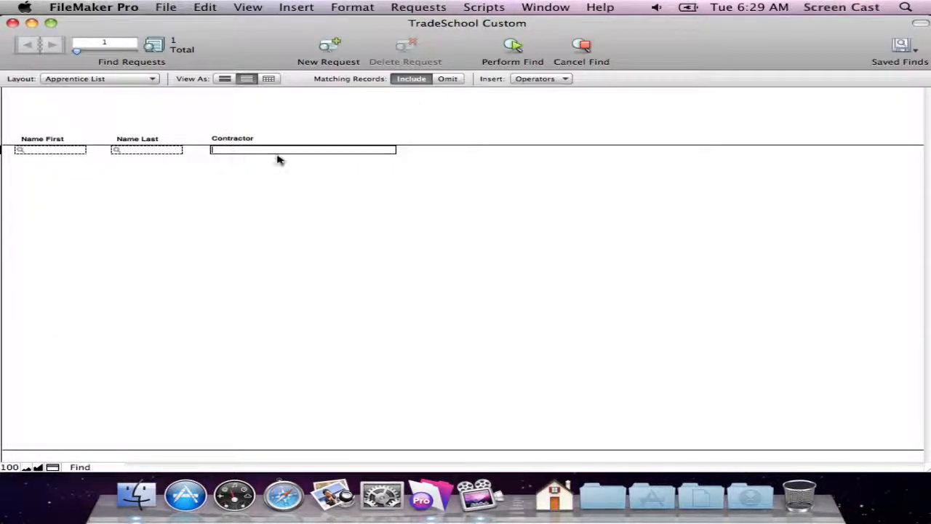
text(Br)
key(Return)
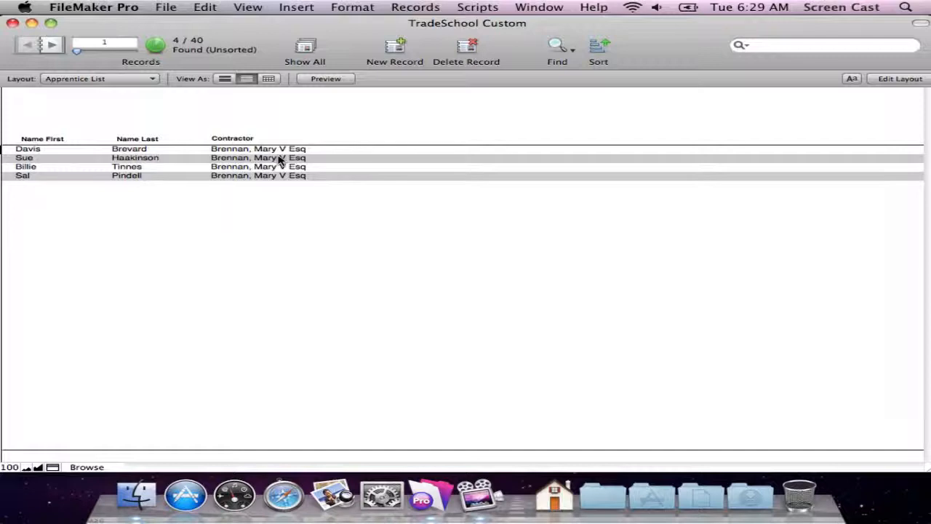
click(305, 48)
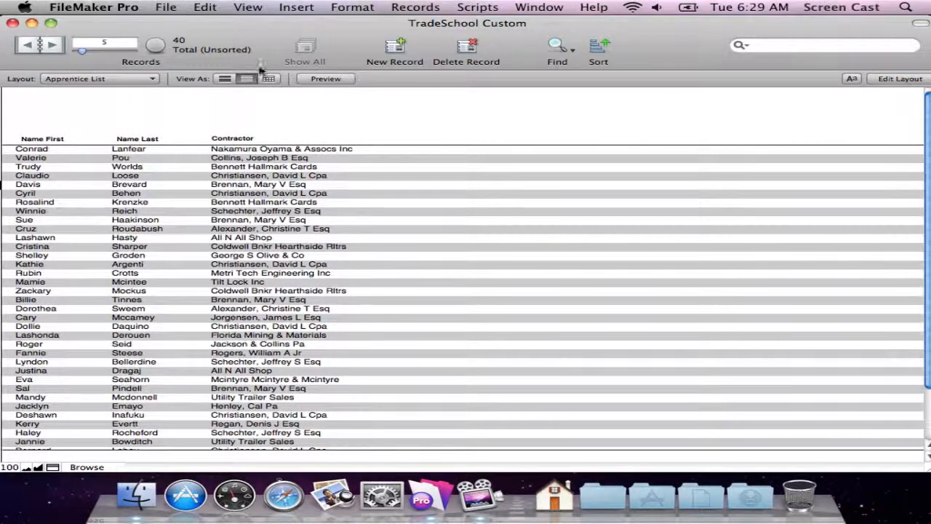
Bring the main TradeSchool window forward and add Show All Unarchived to its status toolbar.
drag(264, 21, 486, 109)
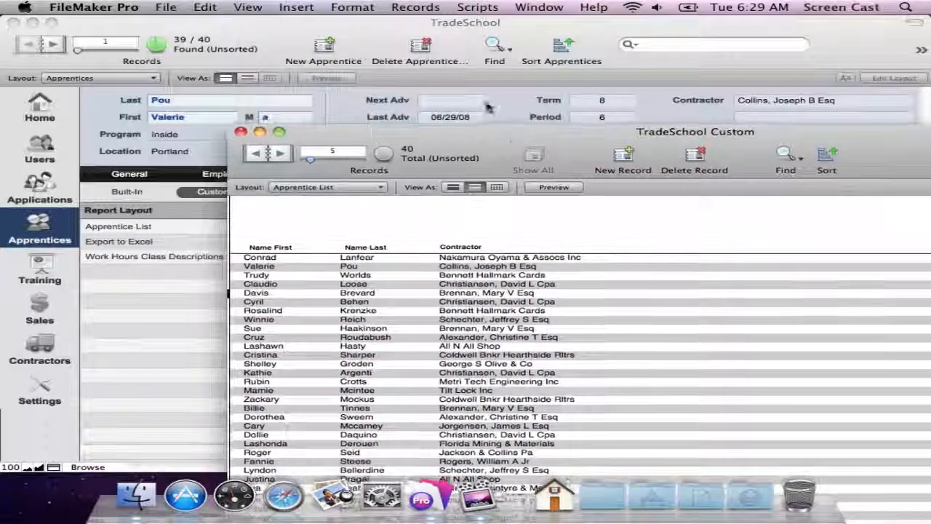
click(405, 21)
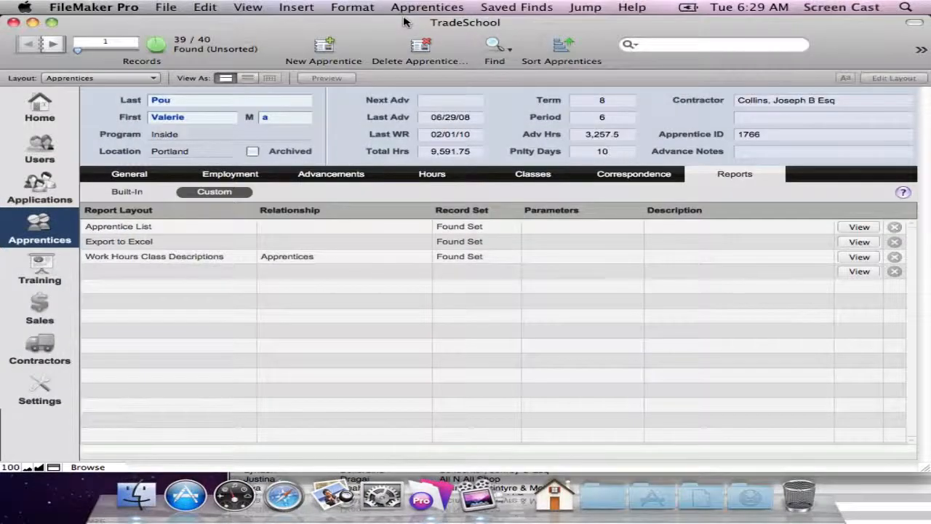
click(263, 6)
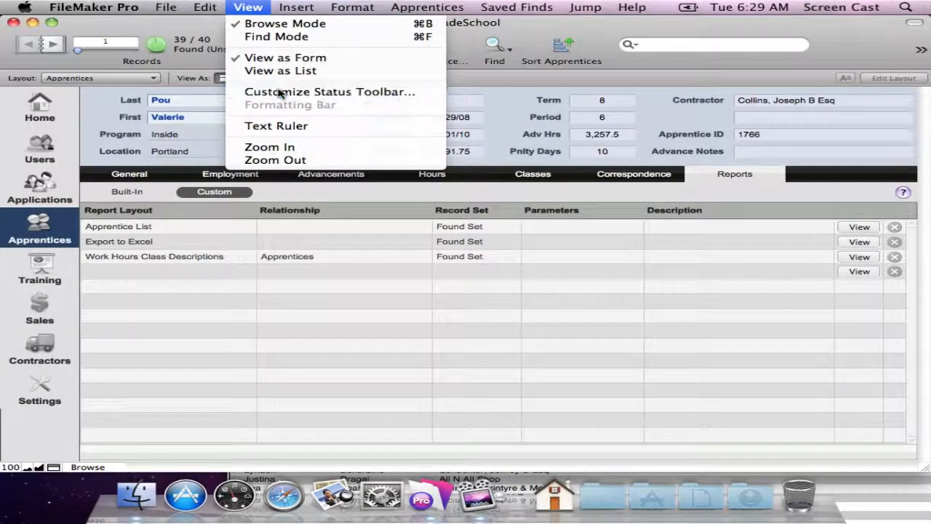
click(279, 93)
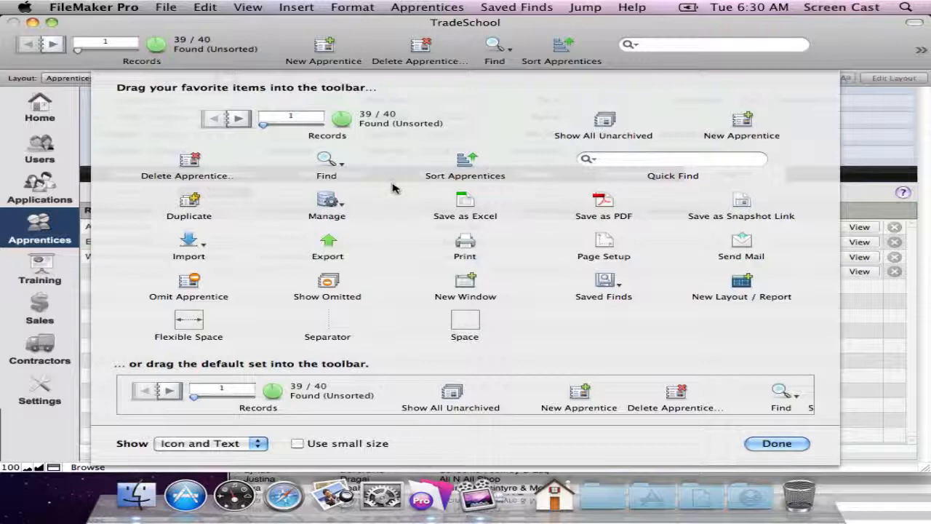
drag(604, 122, 320, 61)
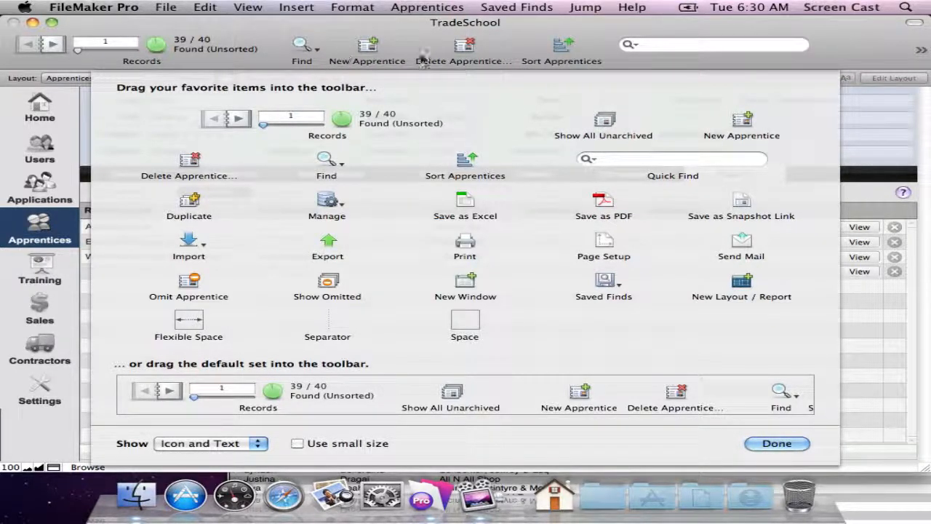
drag(603, 123, 279, 45)
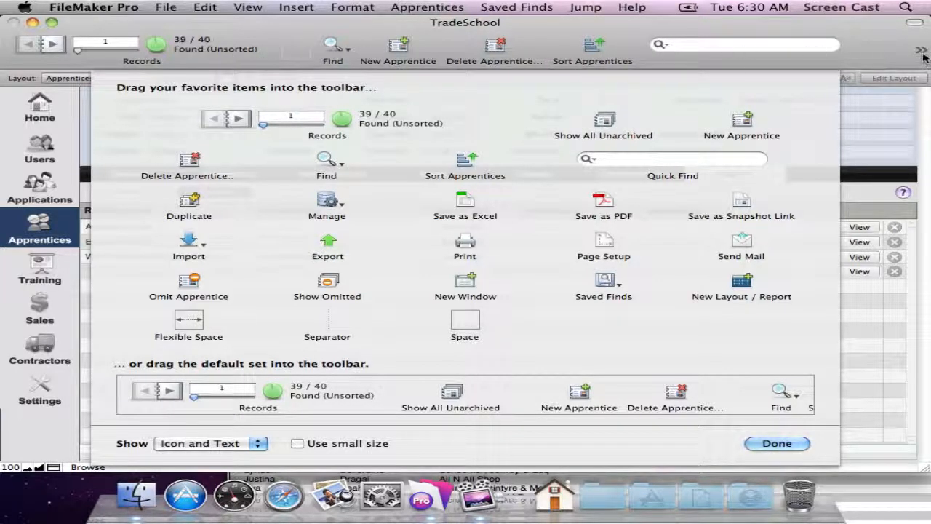
Remove Delete Apprentice from the status toolbar, placing New Apprentice beside Show All Unarchived and Find after Sort Apprentices.
drag(496, 47, 524, 160)
drag(687, 45, 675, 138)
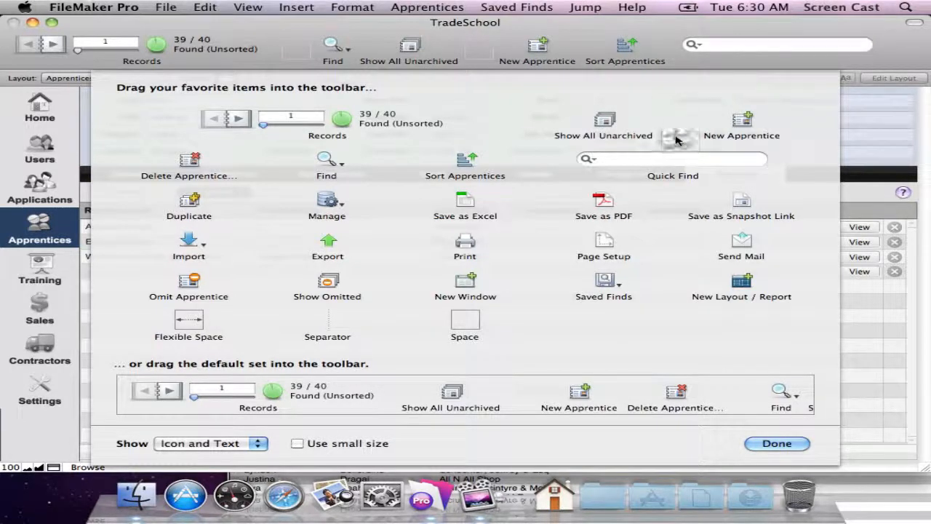
drag(335, 48, 648, 53)
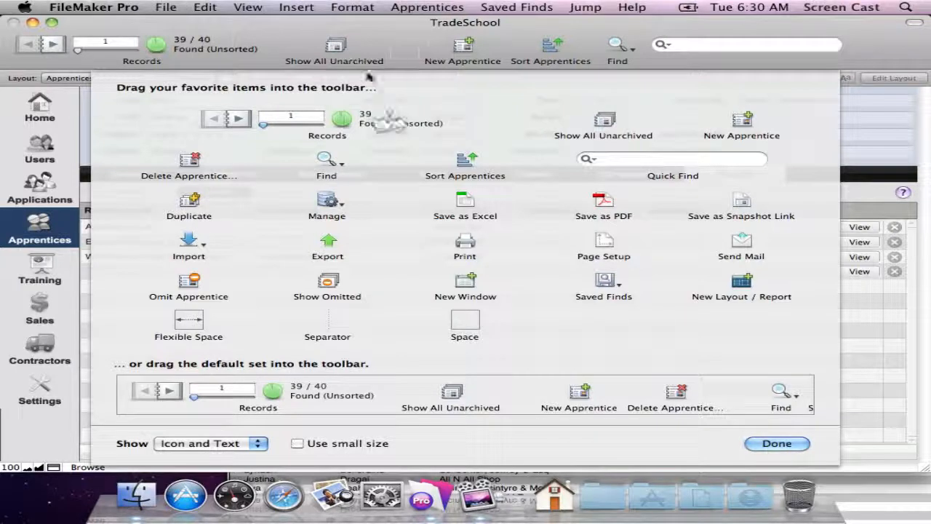
drag(464, 55, 415, 56)
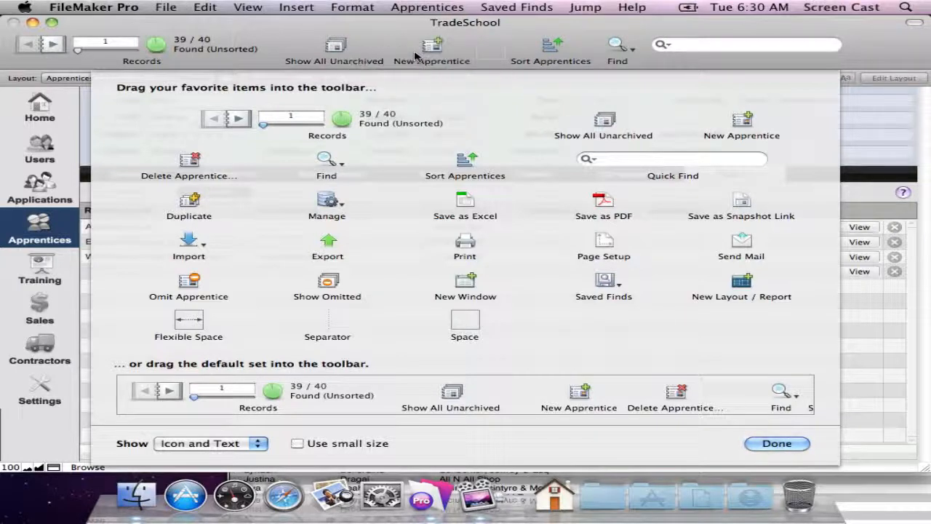
click(246, 7)
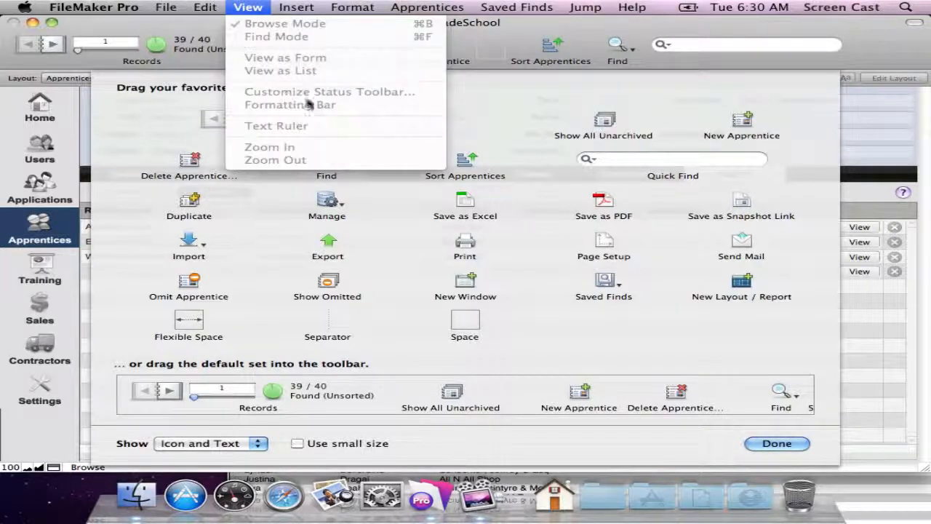
click(509, 114)
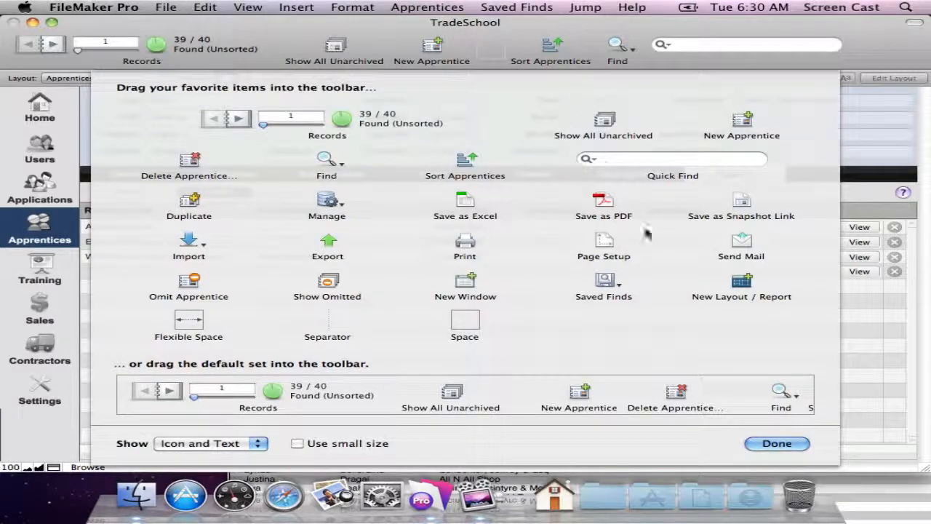
click(777, 443)
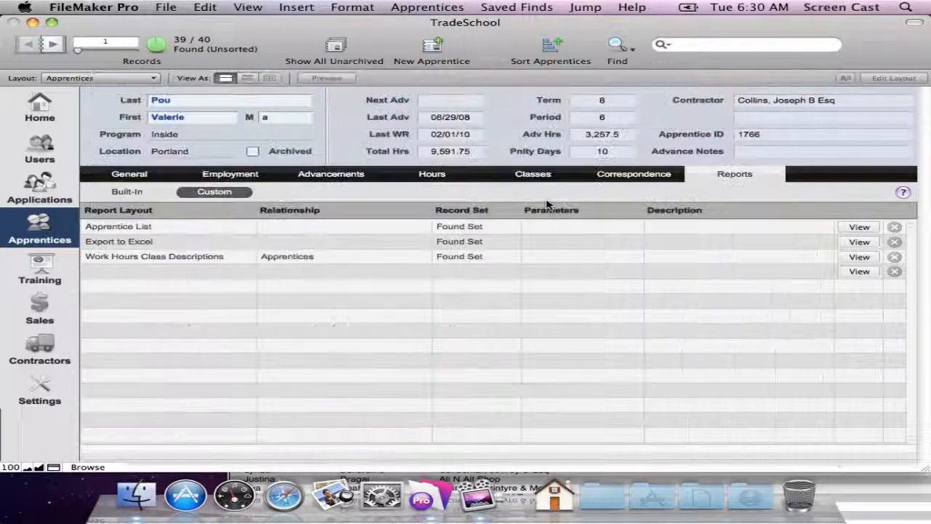
Show all unarchived apprentices, then return to the TradeSchool Custom window and fit it to the screen.
click(335, 45)
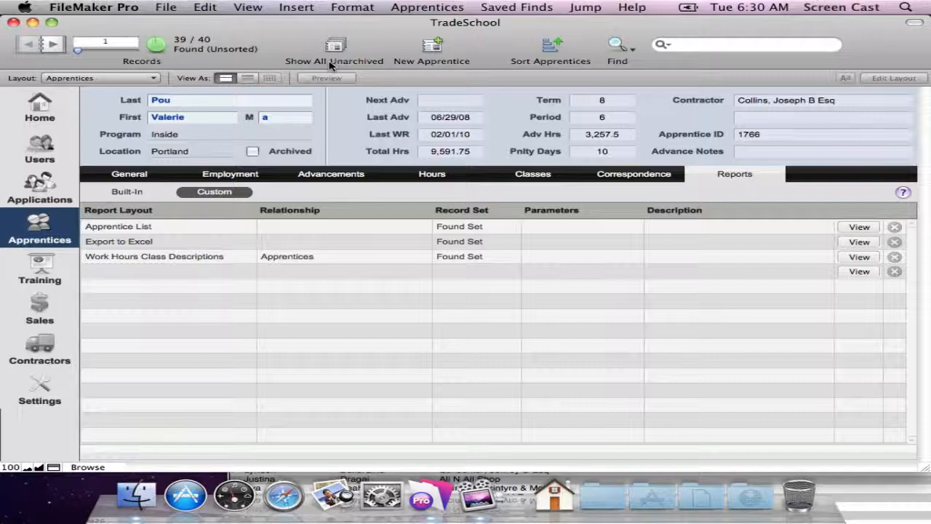
click(884, 496)
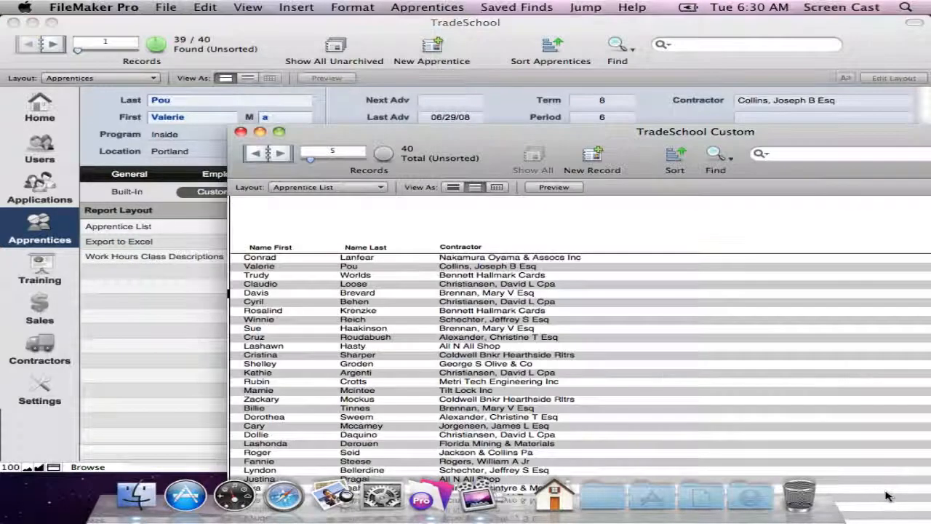
drag(634, 129, 401, 19)
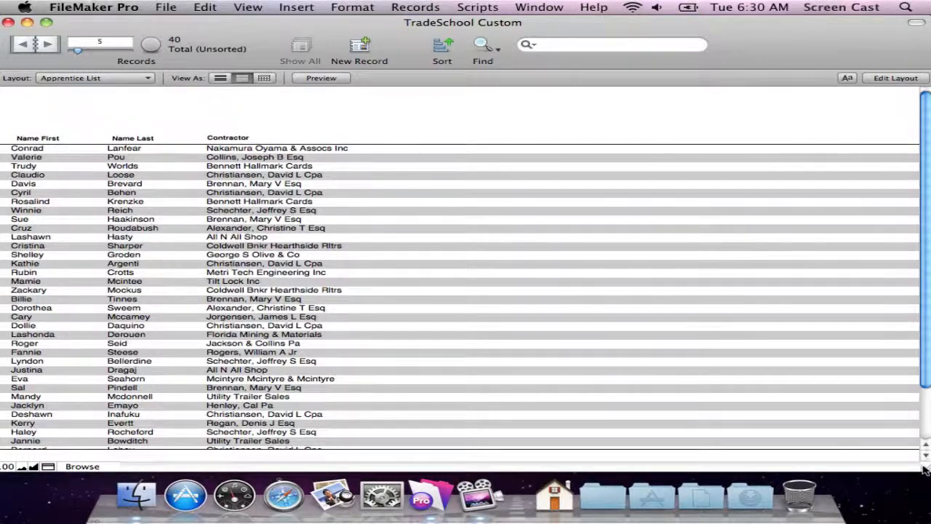
drag(924, 470, 927, 475)
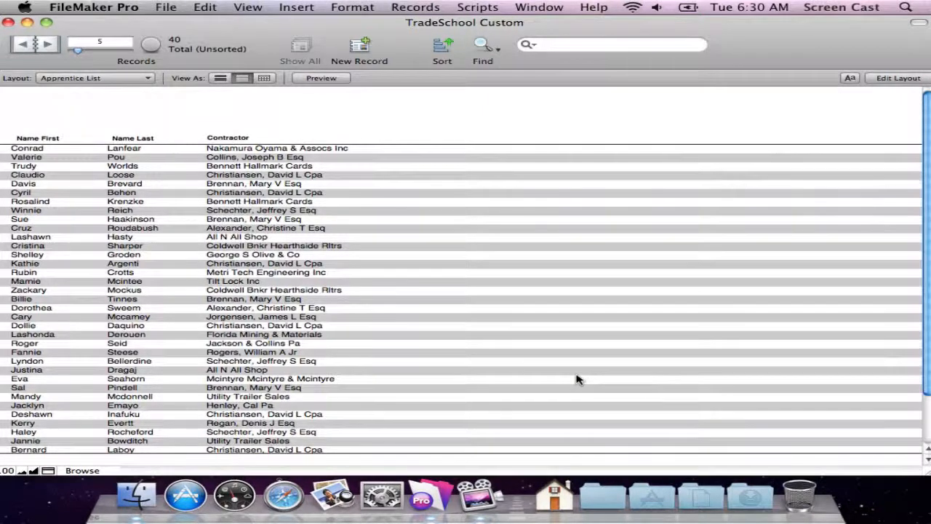
Add the Archived Flag field beside Contractor on the Apprentice List layout, place its label in the header, and return to Browse mode.
click(247, 7)
click(270, 52)
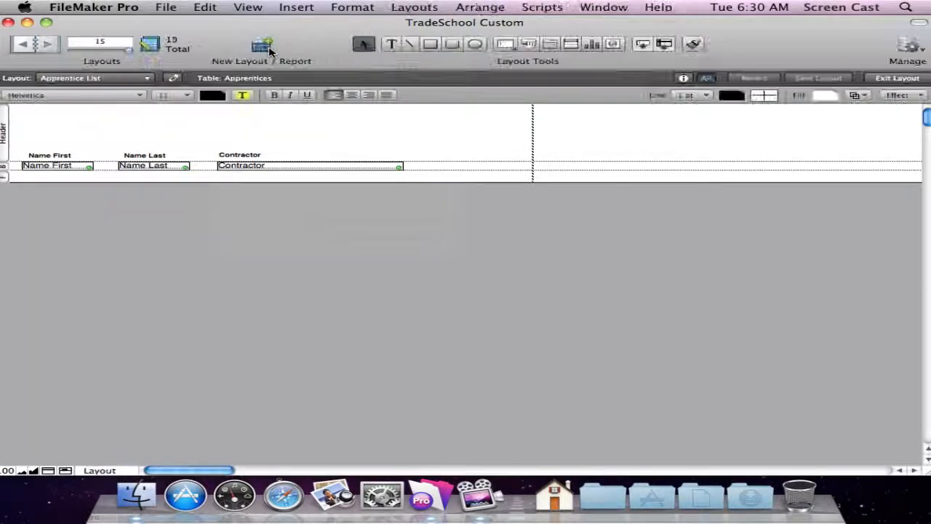
click(166, 167)
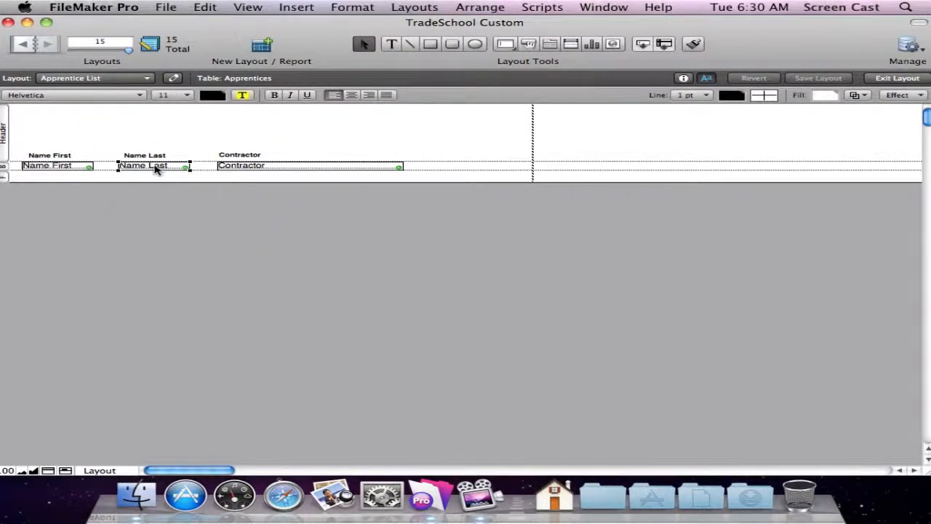
drag(155, 167, 470, 168)
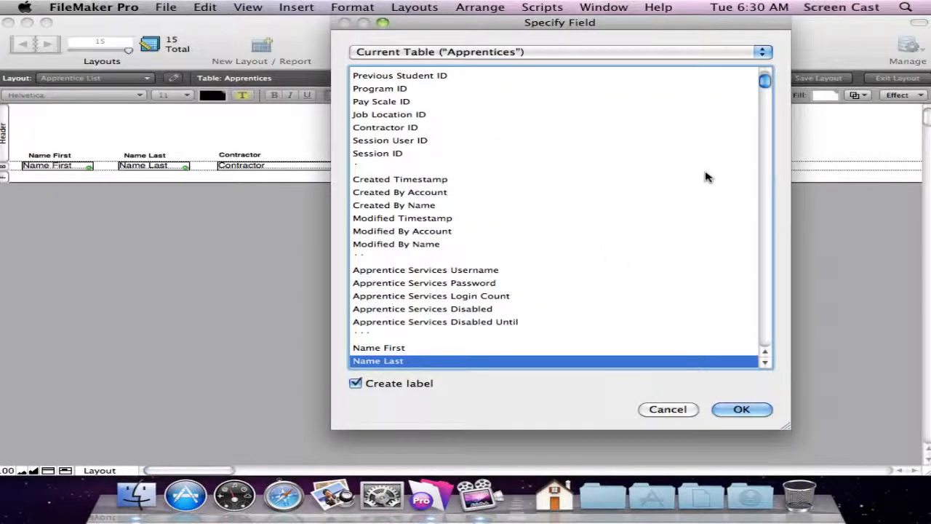
text(ar)
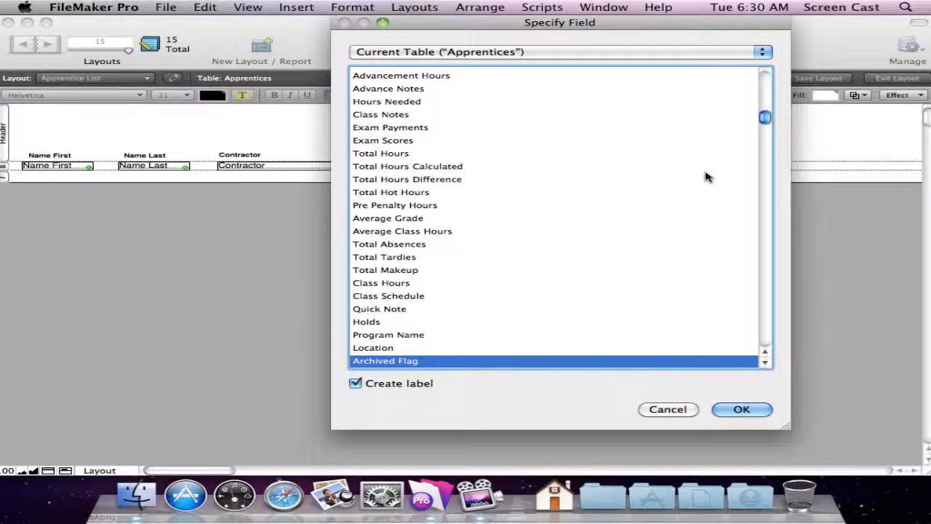
click(741, 408)
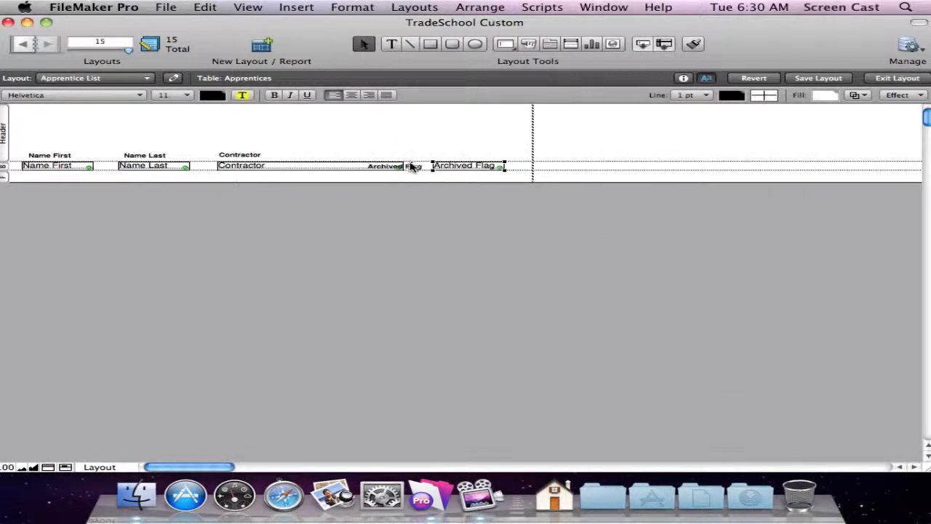
drag(411, 167, 480, 157)
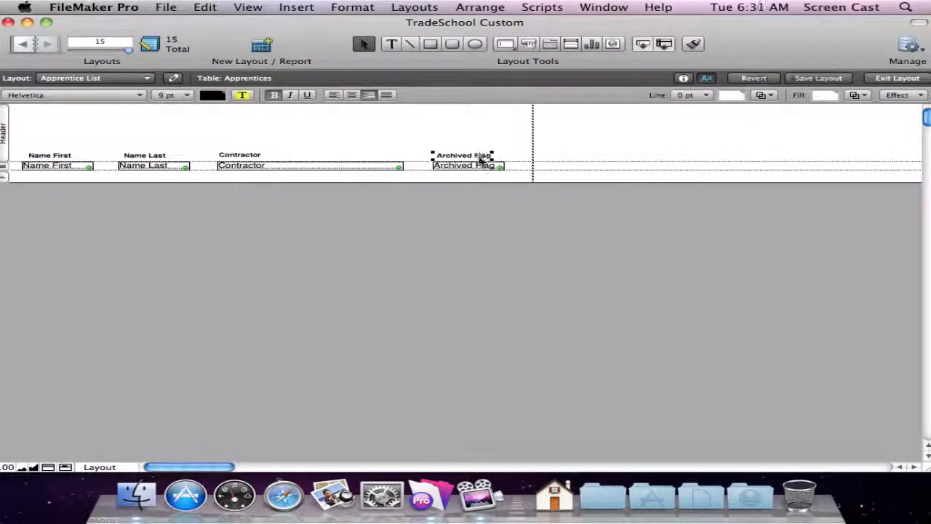
key(super+b)
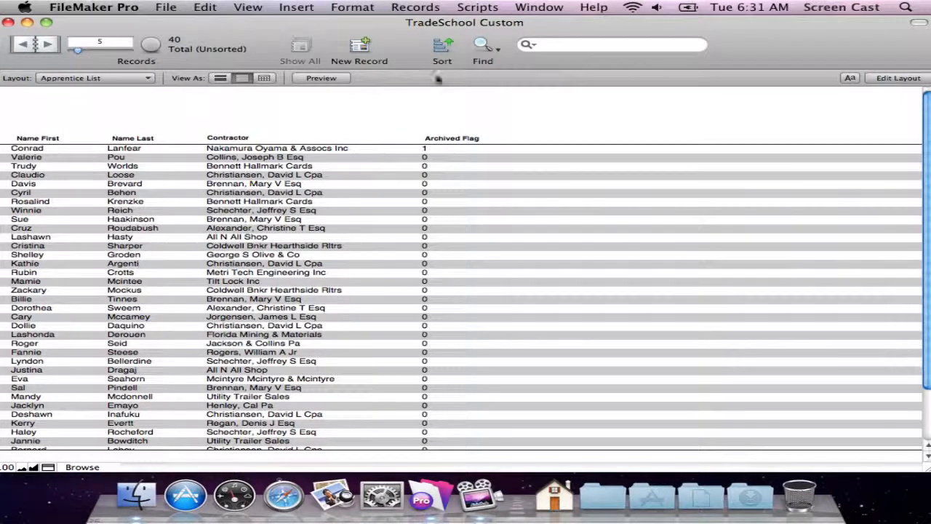
Find the apprentices whose Archived Flag is 0.
click(484, 44)
click(443, 149)
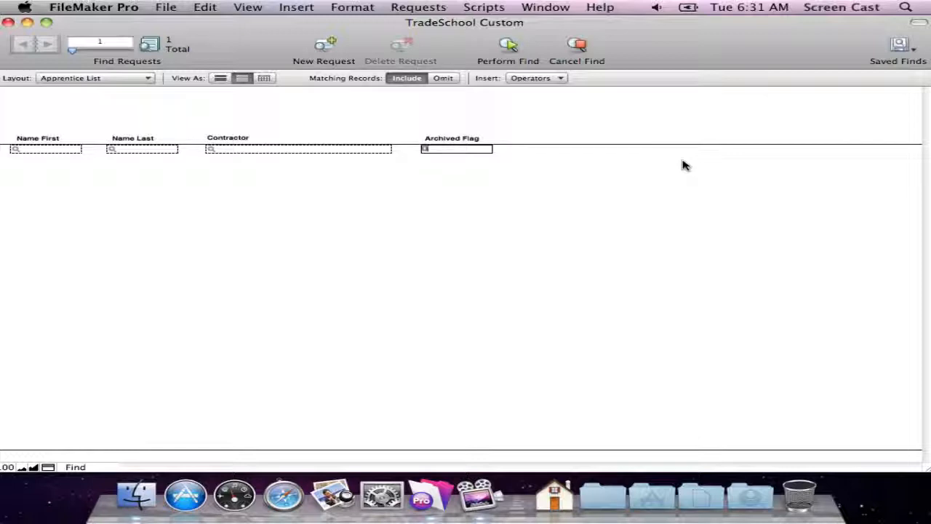
key(Return)
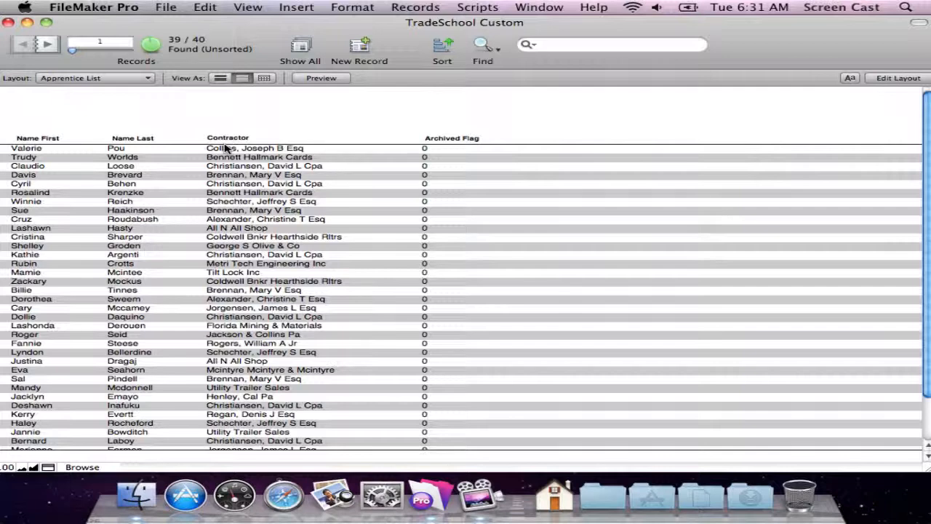
Delete the Archived Flag field and its label from the Apprentice List layout.
key(super+l)
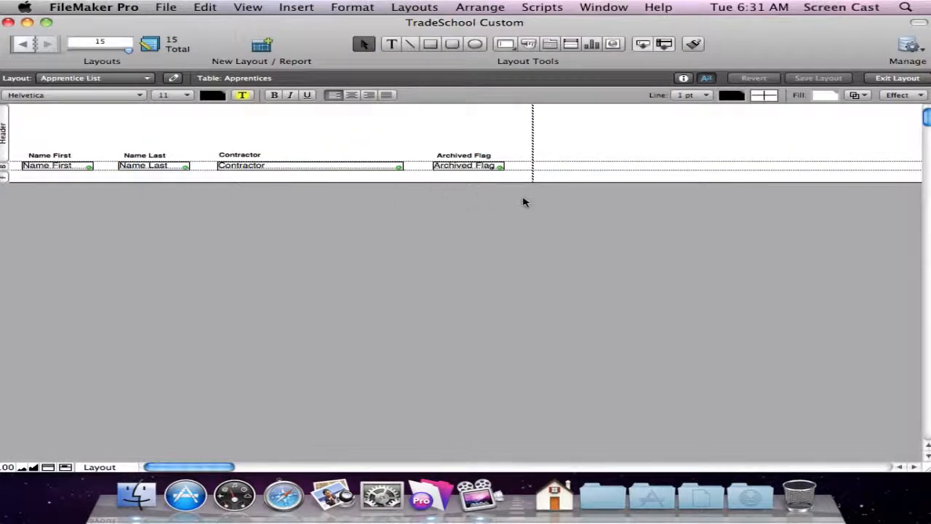
drag(524, 202, 385, 129)
key(Delete)
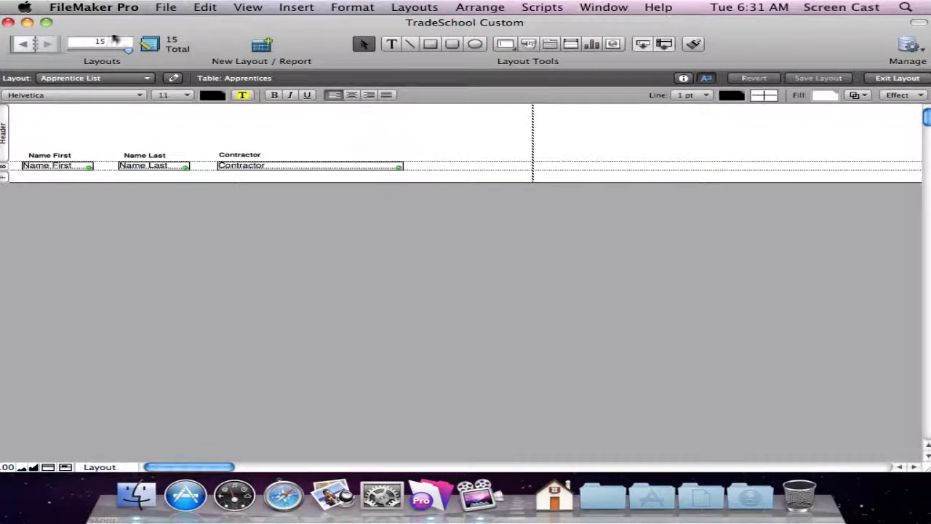
Close and reopen the Apprentice List report, and sort its records by Contractor in ascending order.
click(9, 23)
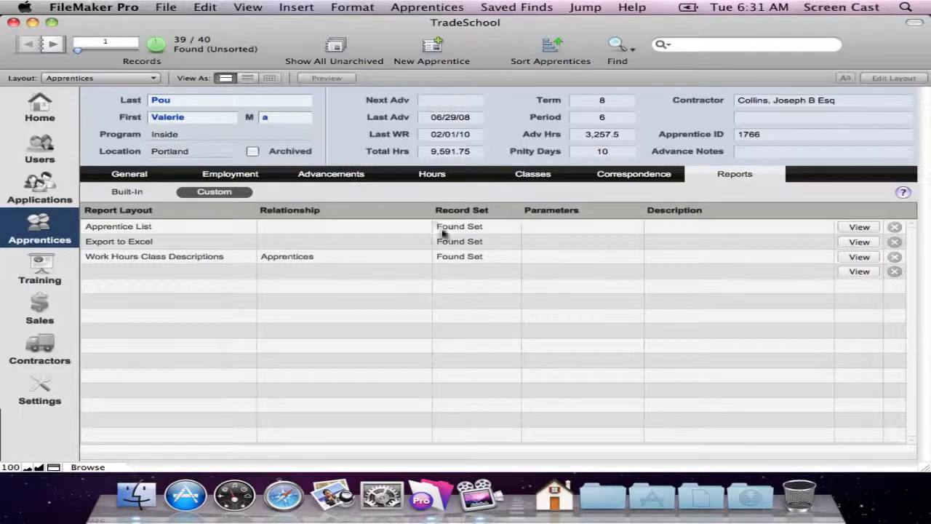
click(875, 229)
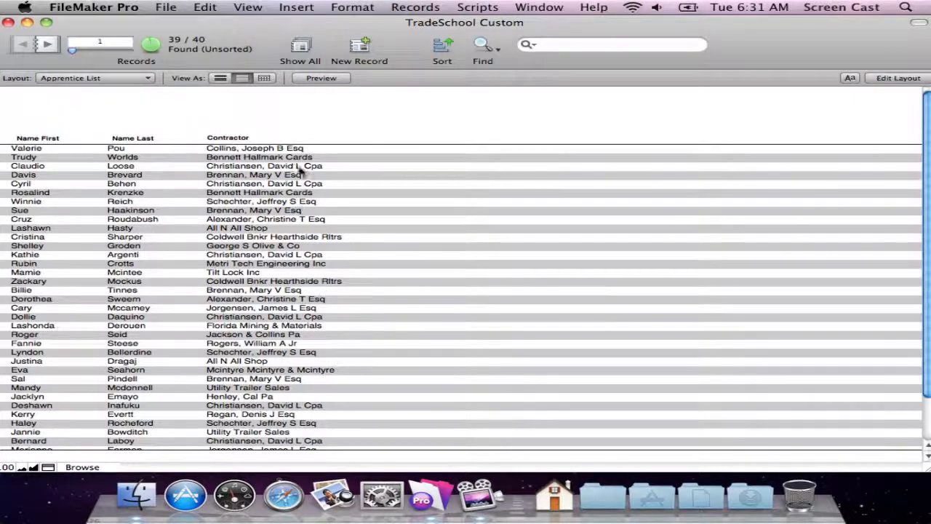
right_click(243, 150)
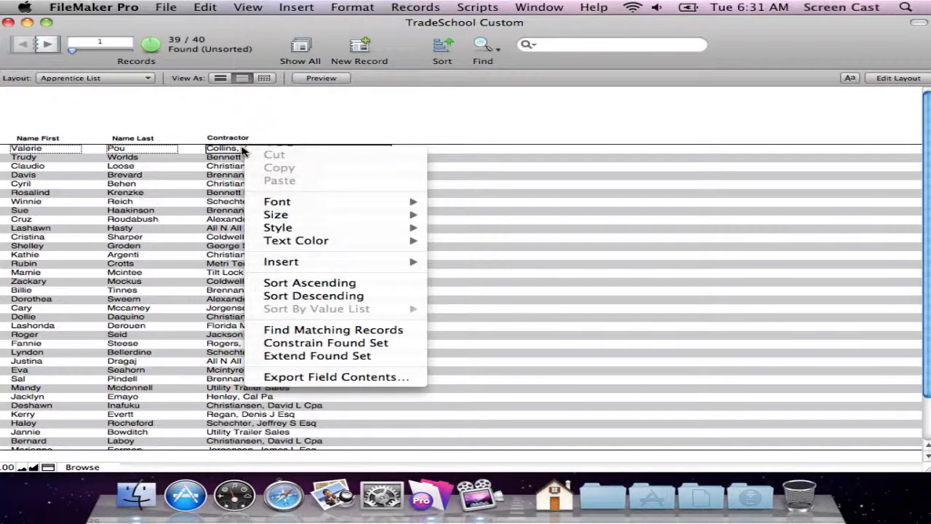
click(343, 284)
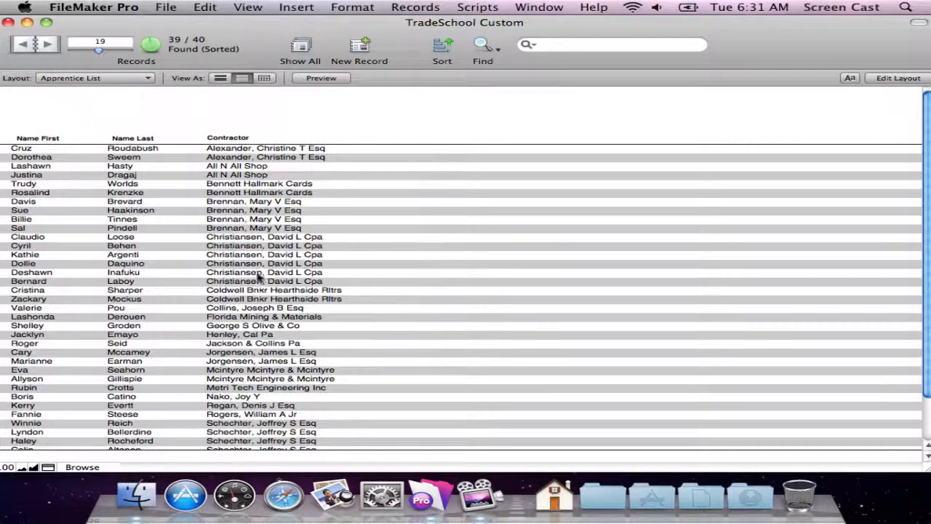
right_click(253, 241)
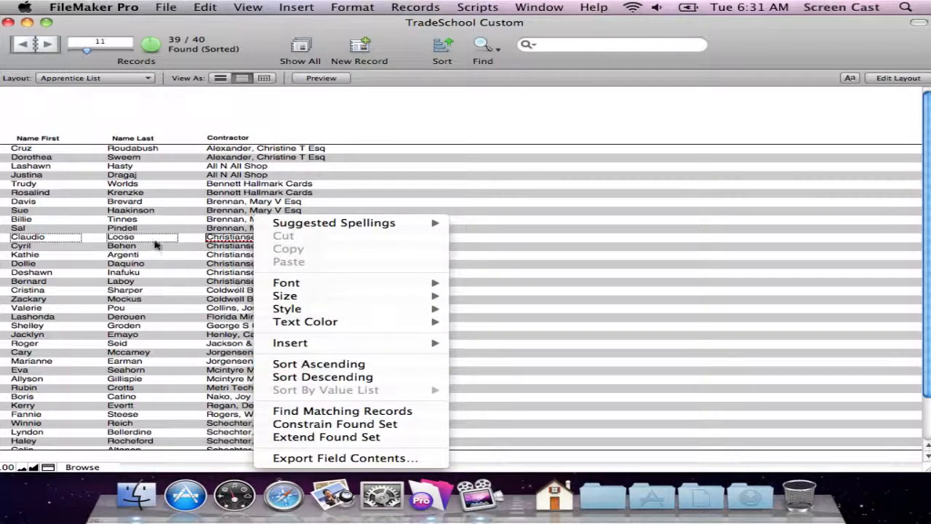
click(274, 120)
click(415, 7)
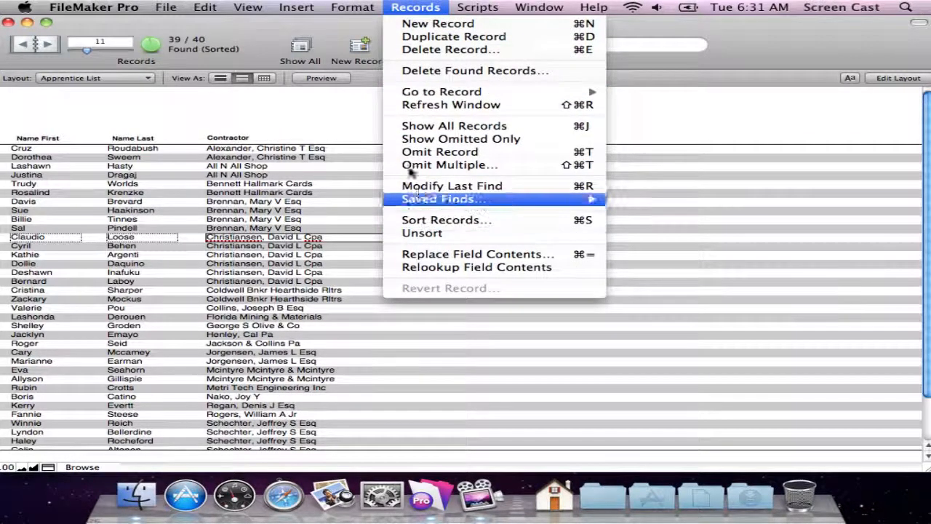
click(368, 113)
Open the Sort Records dialog at a larger size and list the fields of the current table, Apprentices.
click(444, 47)
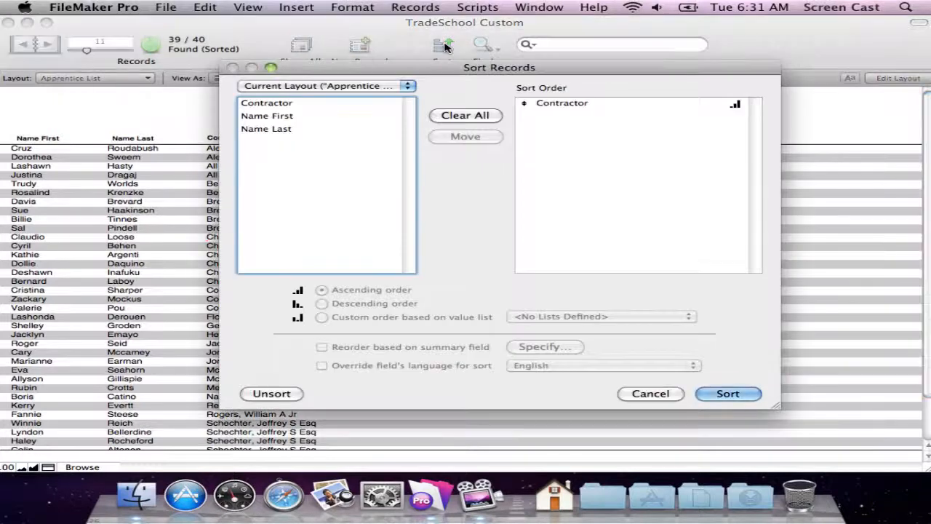
drag(450, 65, 413, 39)
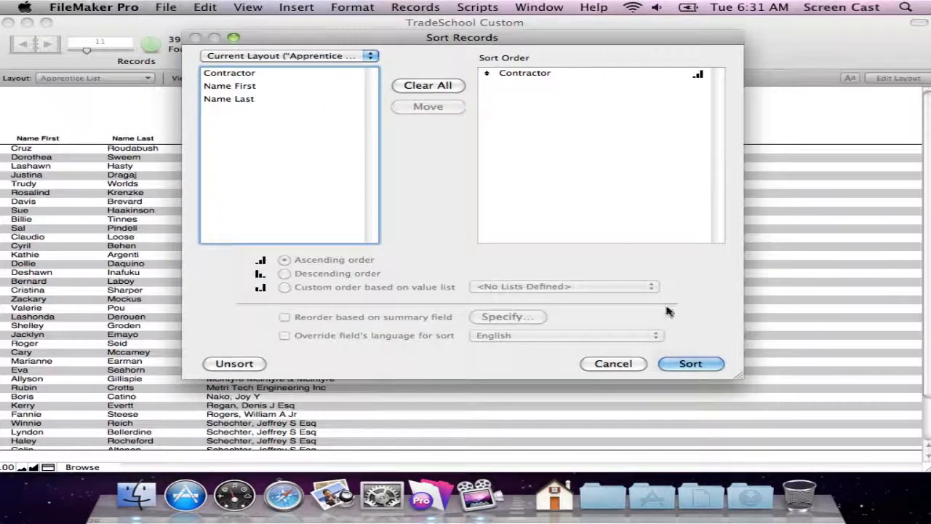
drag(738, 378, 810, 417)
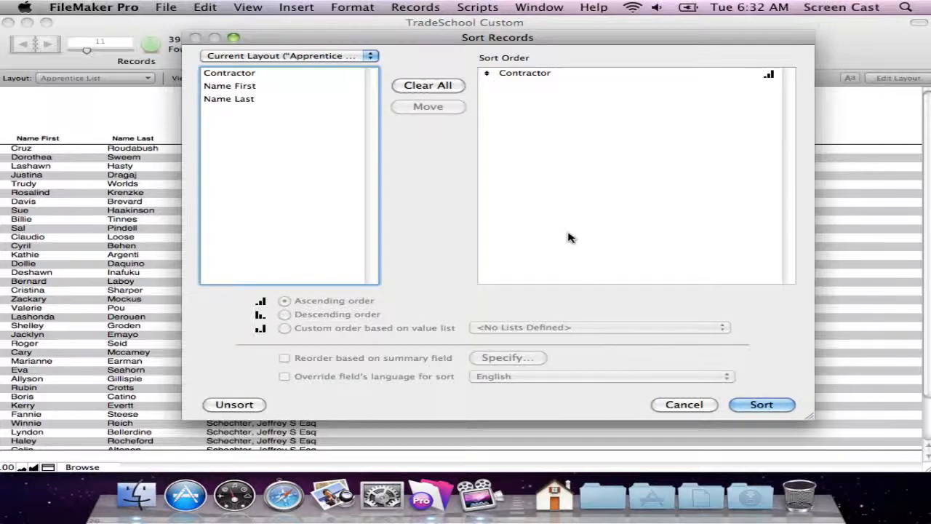
click(326, 56)
click(326, 56)
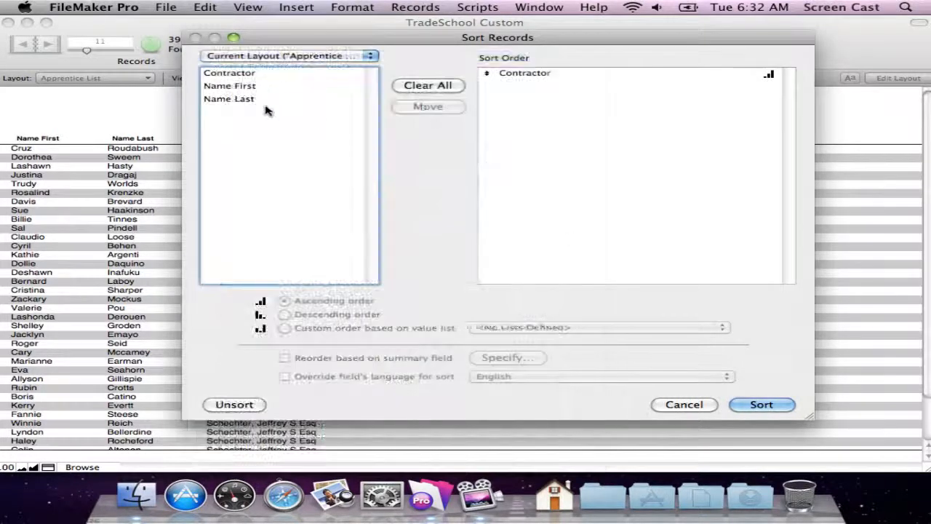
click(252, 56)
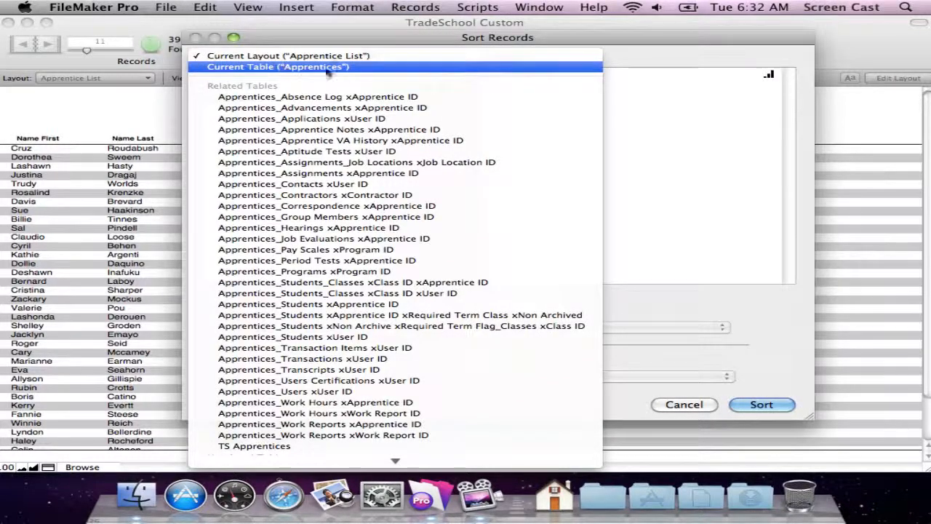
click(275, 67)
Add Name Last and Name First after Contractor in the sort order, and sort the records.
drag(371, 79, 371, 92)
click(514, 74)
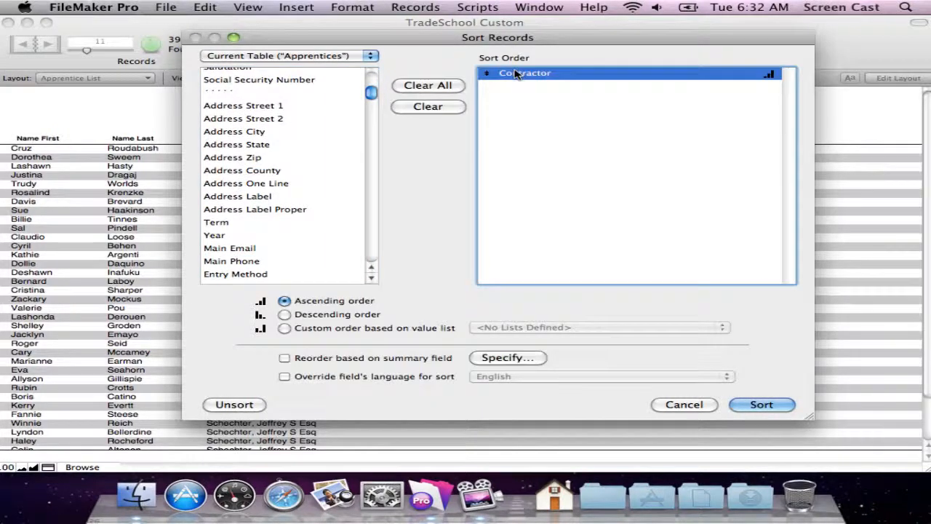
click(372, 259)
click(371, 259)
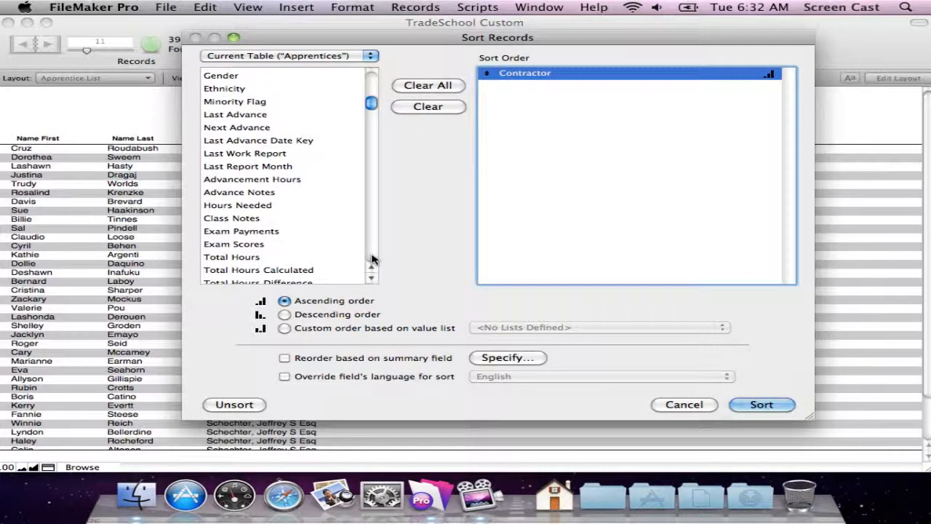
click(372, 90)
click(371, 90)
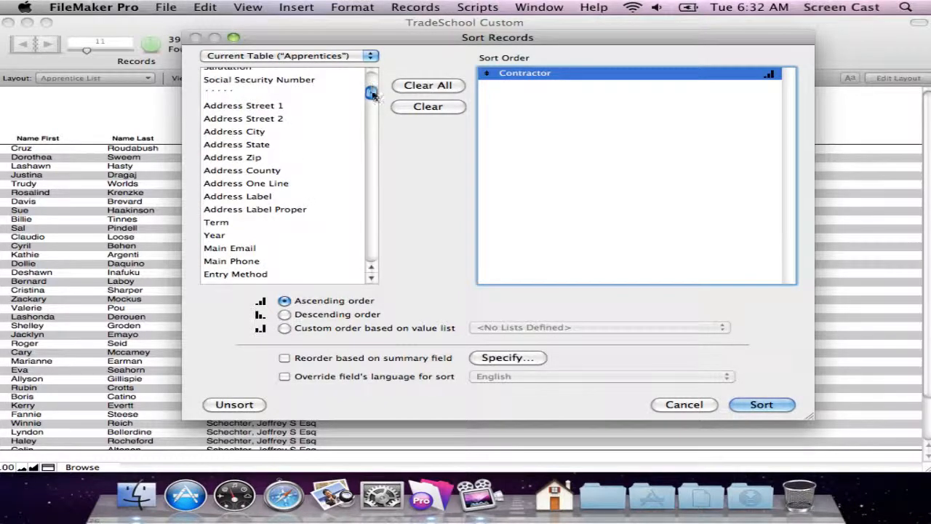
scroll(372, 93, up, 5)
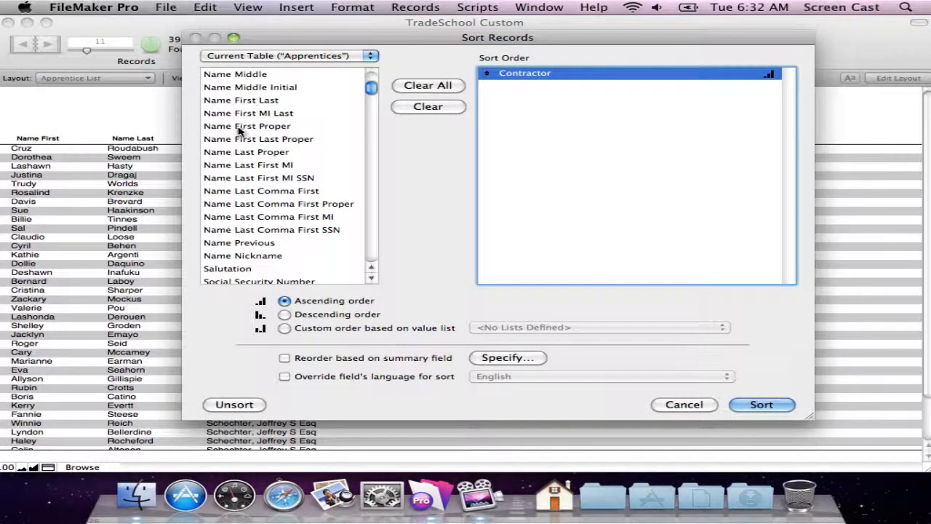
scroll(258, 111, up, 3)
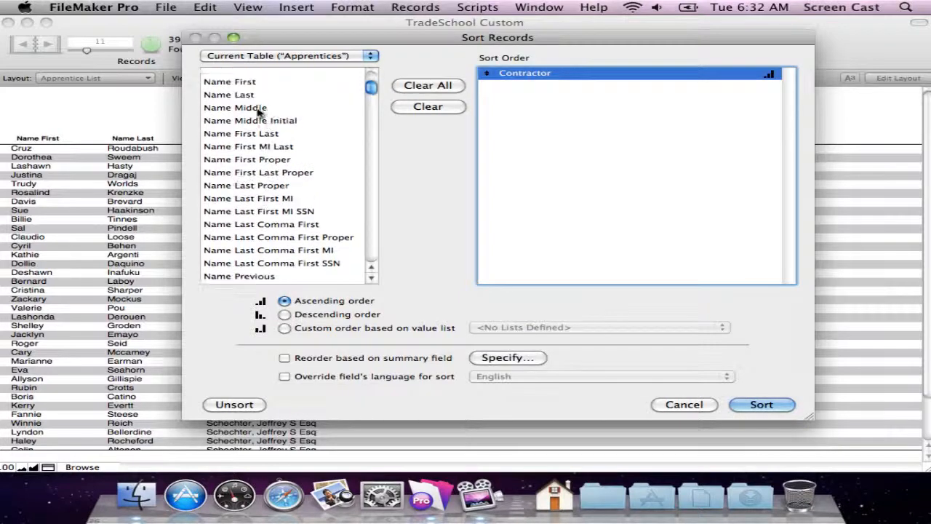
double_click(282, 94)
click(270, 83)
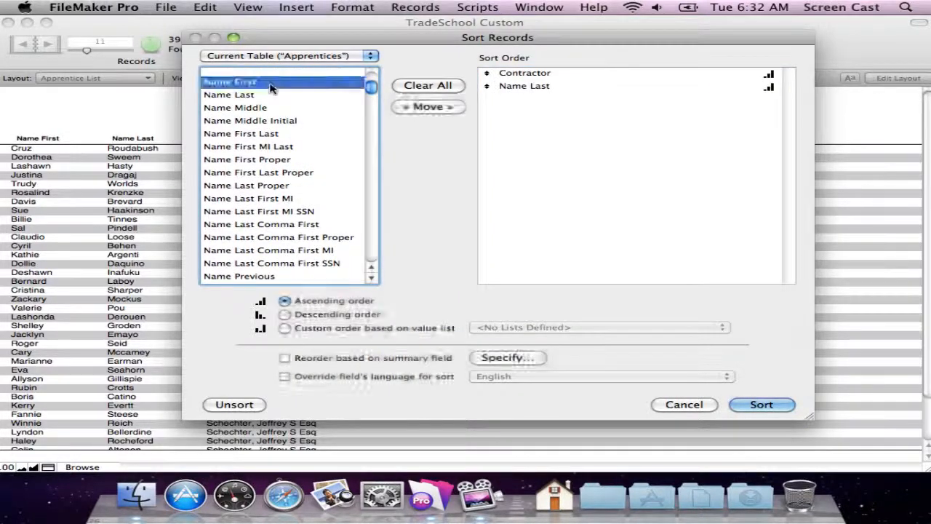
double_click(271, 83)
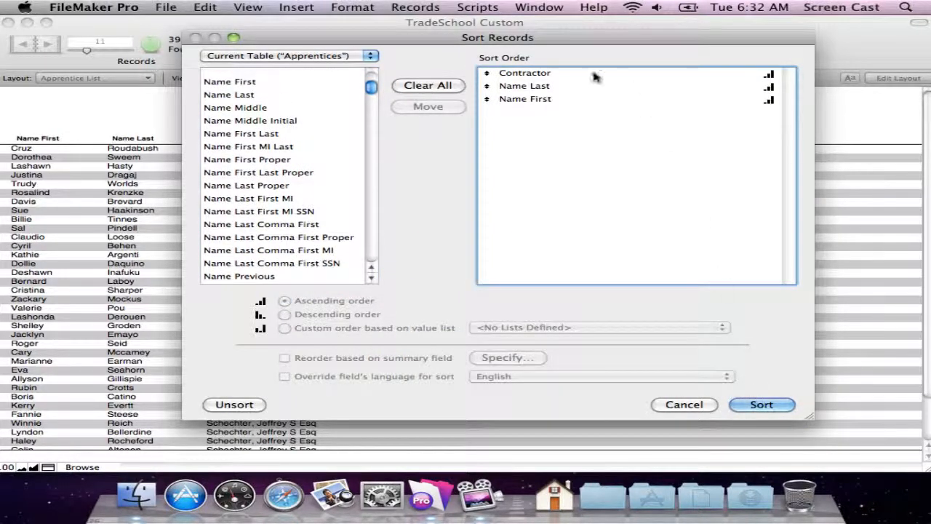
click(560, 75)
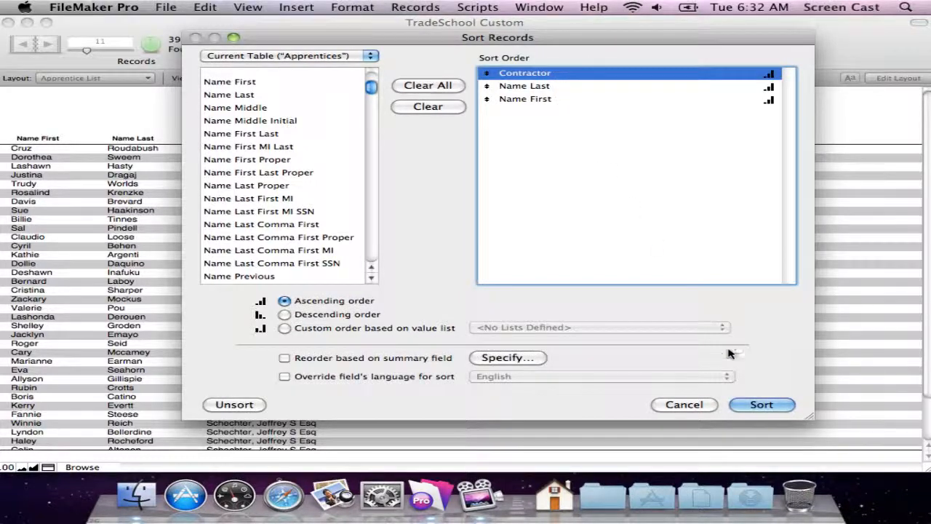
click(762, 404)
Review the current sort order of the Apprentice List records and apply the same sort again.
click(259, 7)
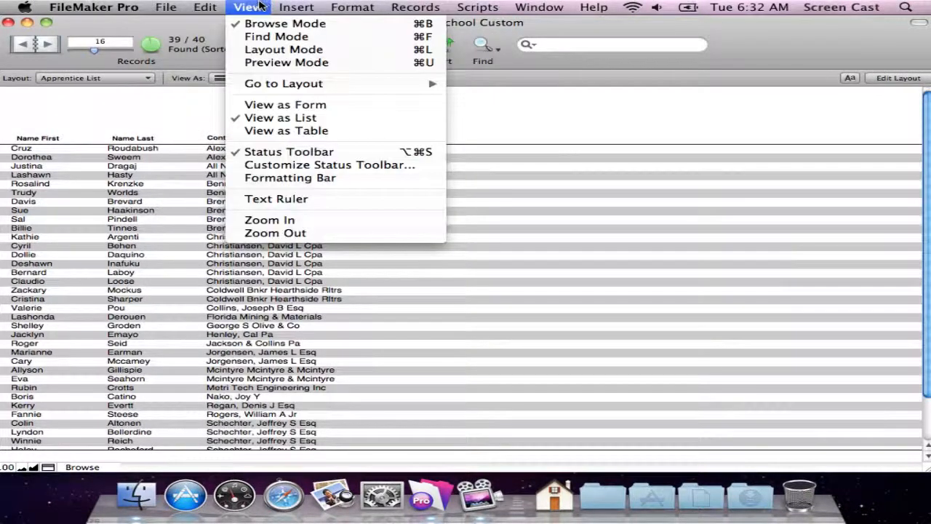
click(572, 239)
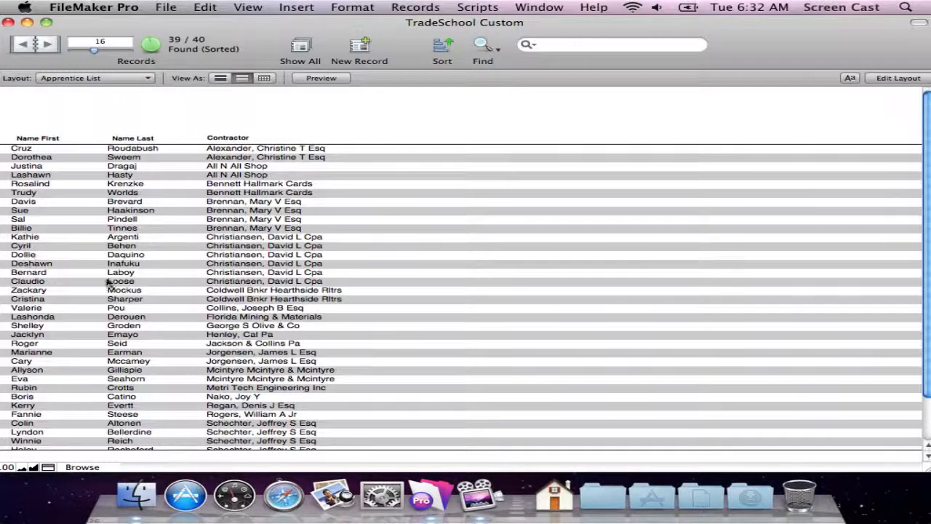
click(443, 49)
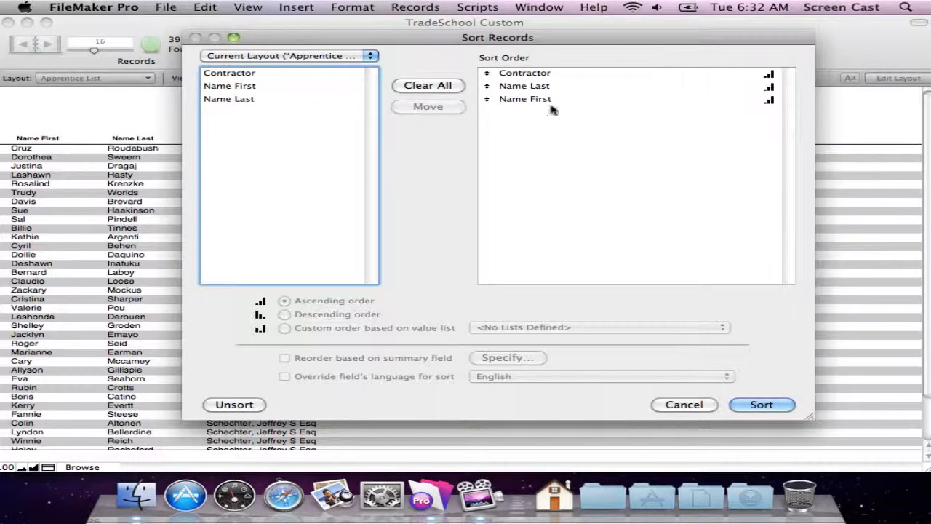
click(777, 405)
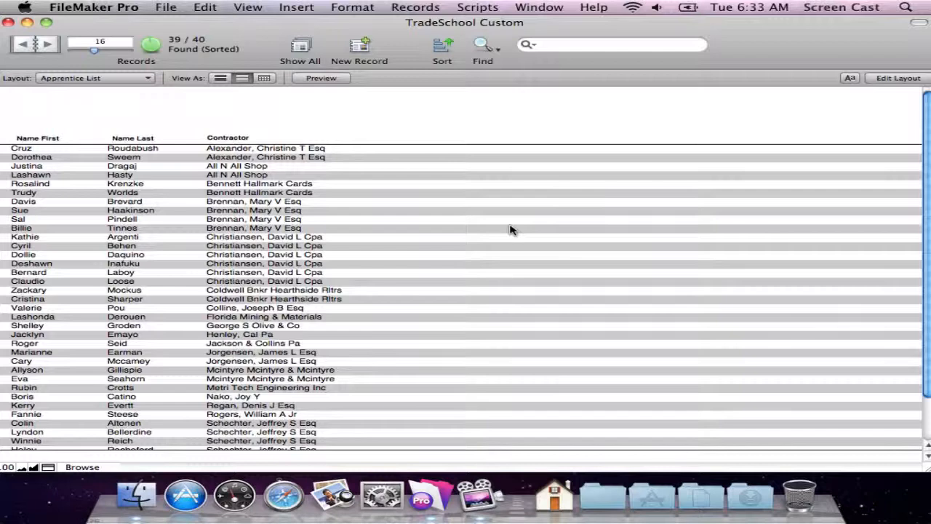
Open the Apprentice List layout for editing, then shrink and reposition its window so the part labels are fully accessible.
key(super+l)
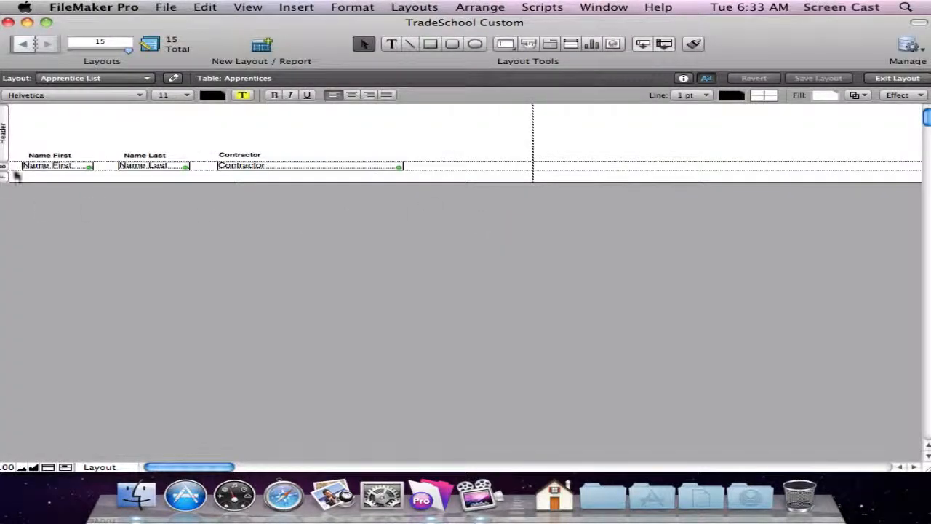
drag(75, 25, 82, 26)
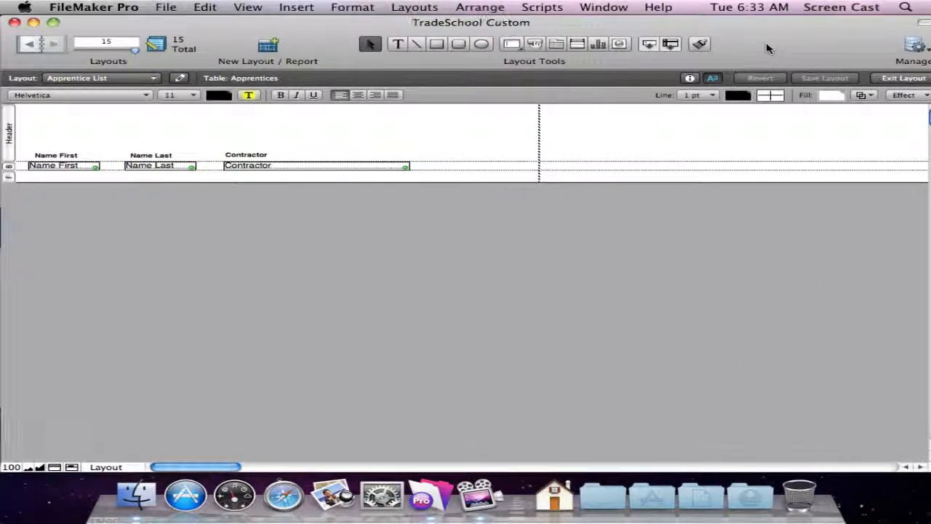
drag(776, 50, 768, 50)
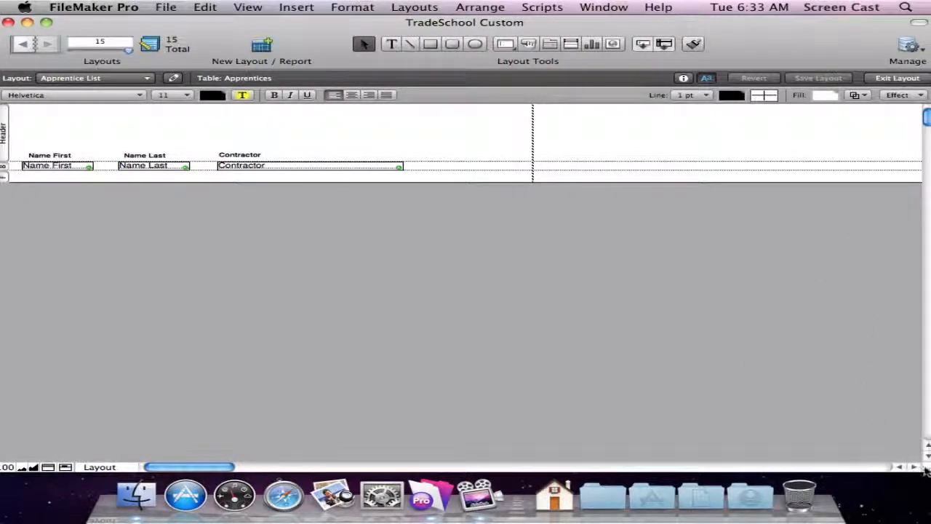
drag(928, 469, 906, 458)
drag(537, 20, 543, 22)
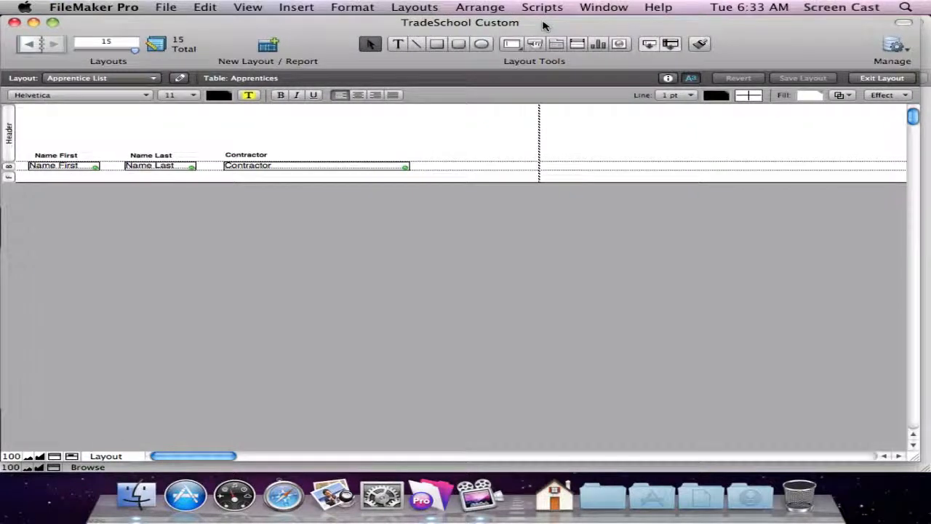
Turn off the alternate background fill for the Body part and check the record list without row shading.
double_click(7, 169)
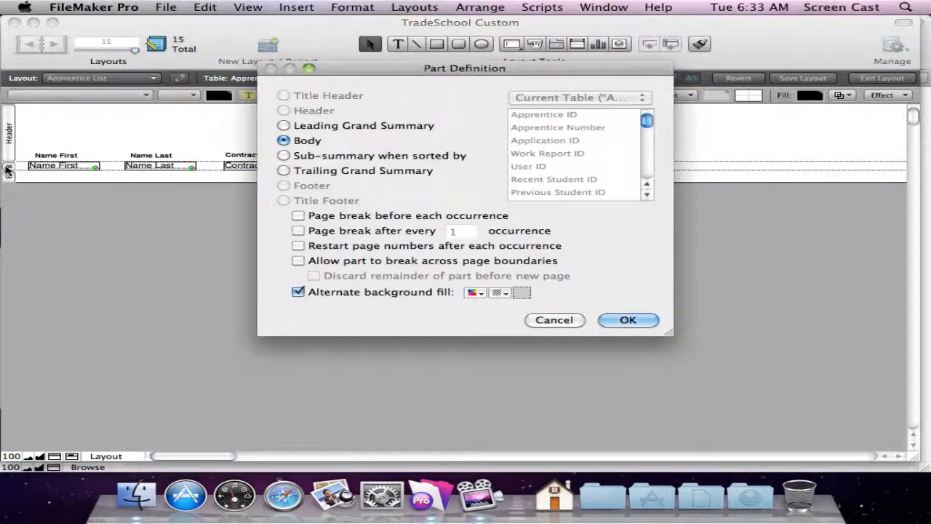
click(385, 292)
click(626, 320)
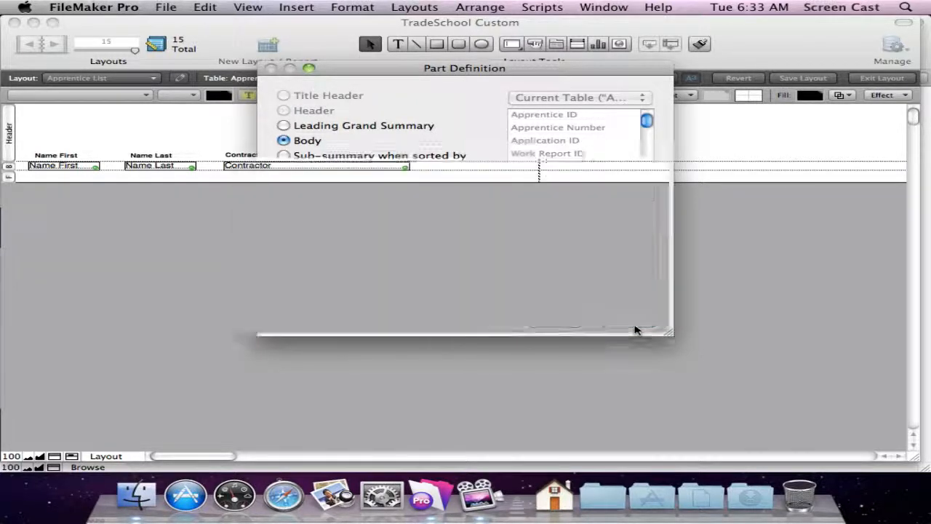
key(super+b)
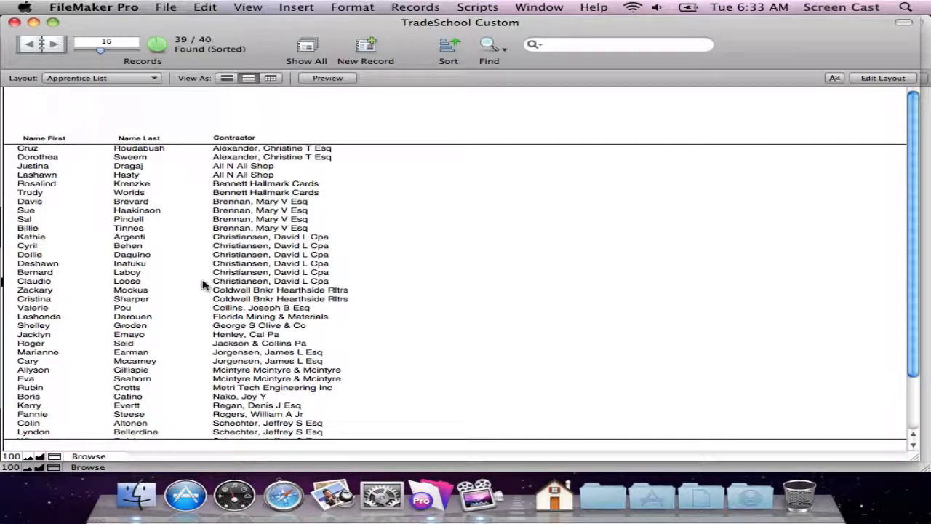
key(super+l)
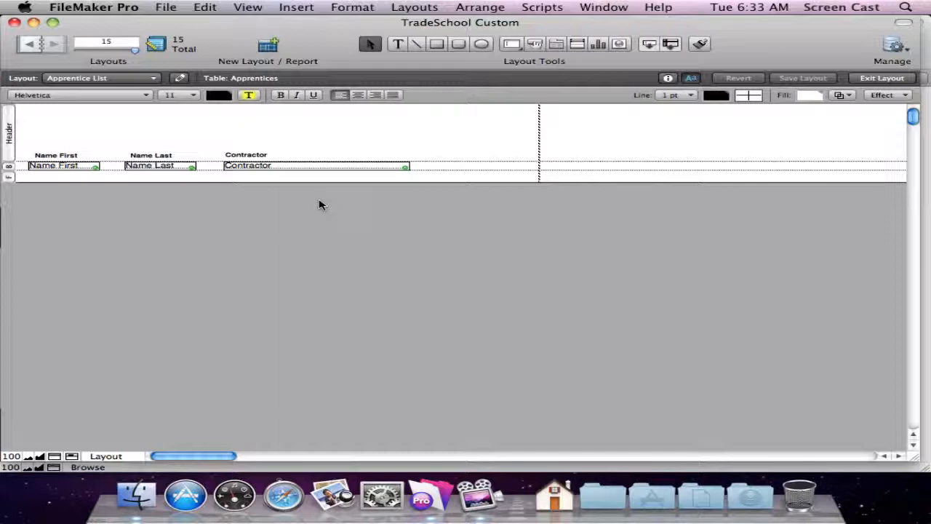
key(super+b)
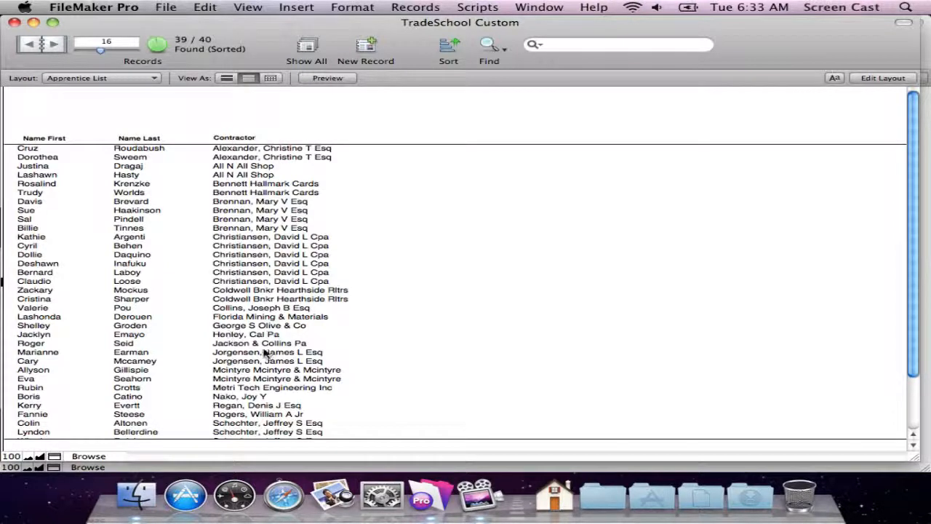
Move the Name First, Name Last and Contractor header labels up and return them to just above the body fields.
key(super+l)
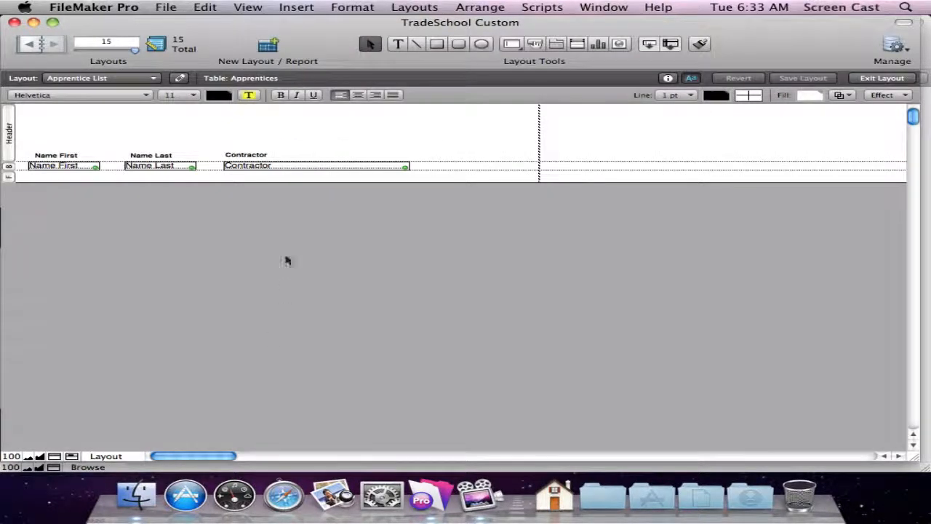
click(236, 155)
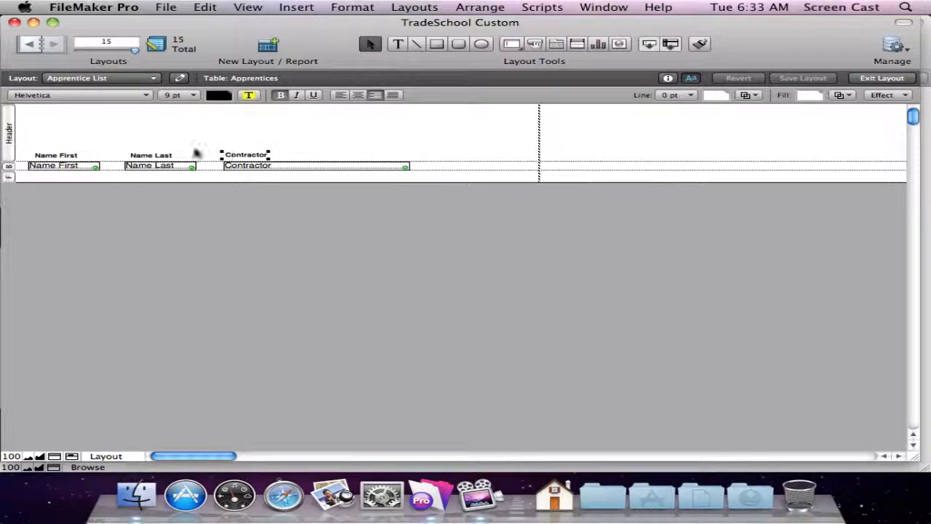
shift+click(149, 155)
drag(57, 155, 57, 132)
click(326, 148)
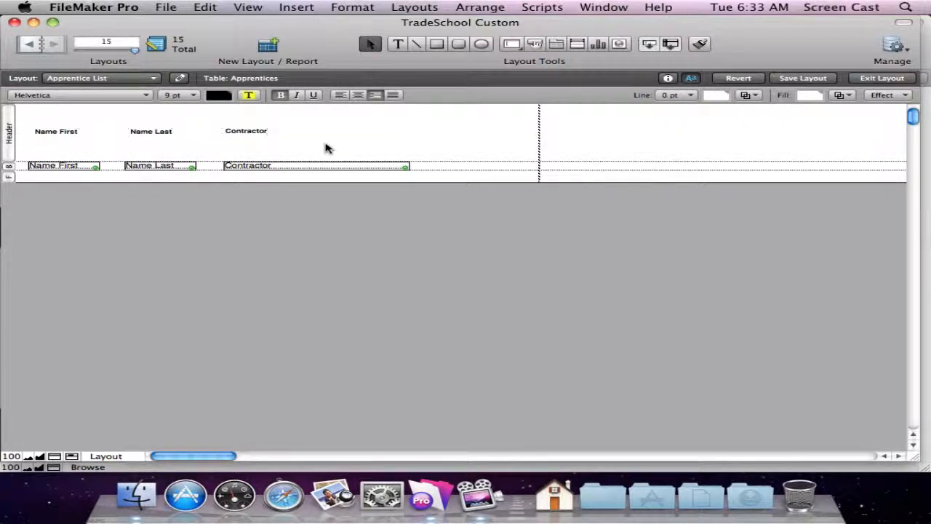
click(42, 136)
shift+click(145, 138)
drag(242, 137, 245, 155)
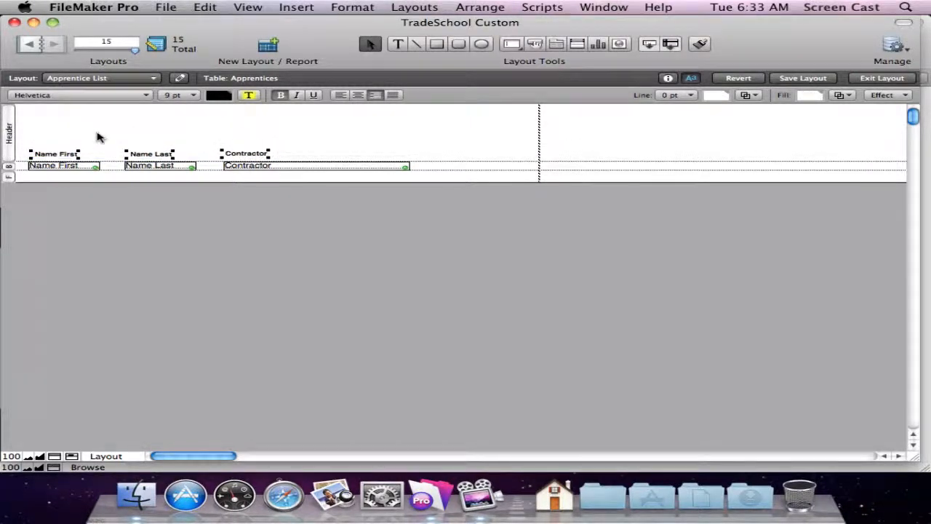
double_click(8, 142)
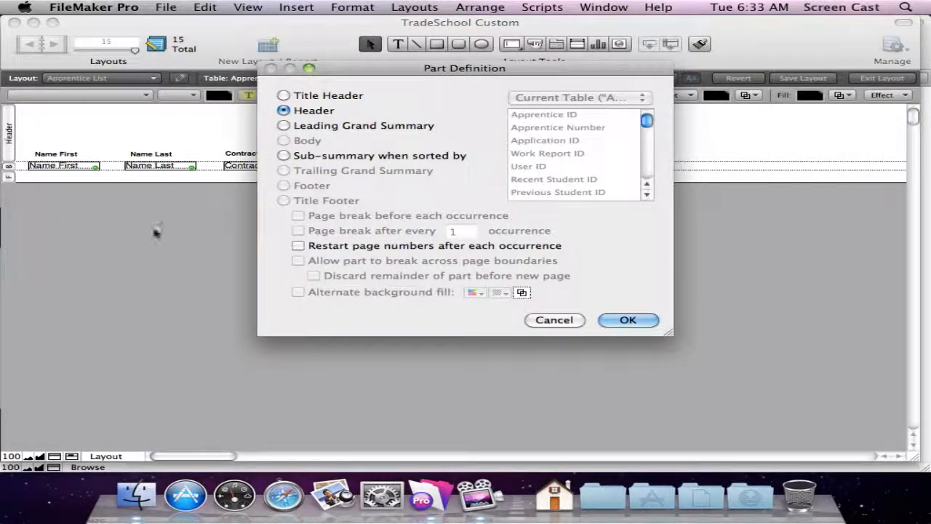
click(296, 158)
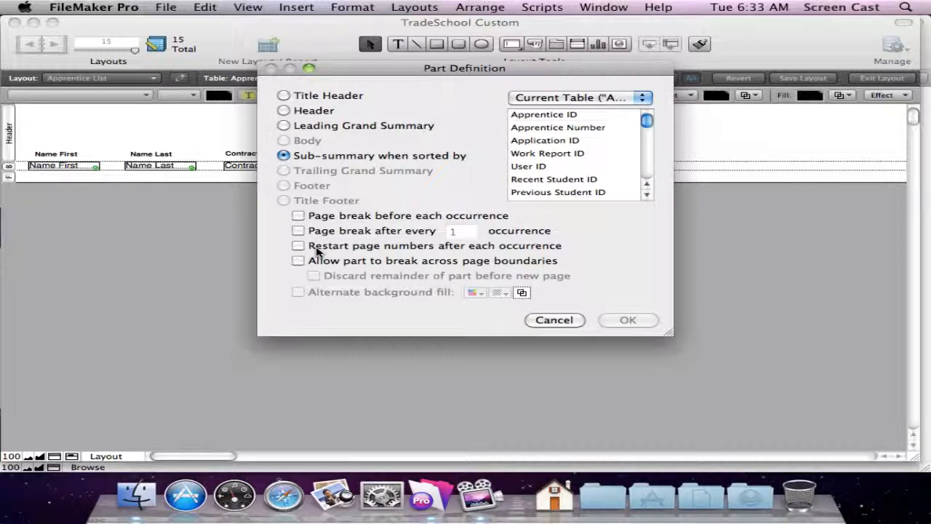
click(550, 319)
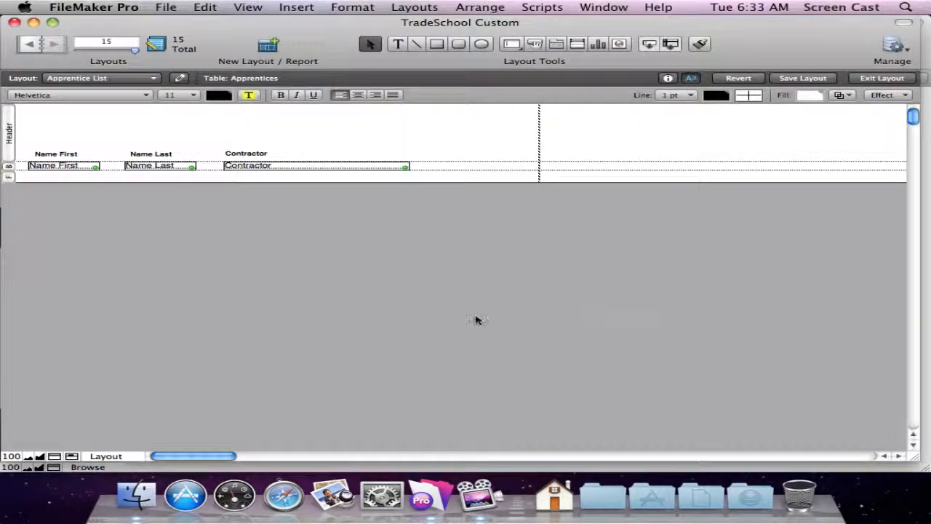
Examine the Apprentice List in Preview and Browse modes, looking through the records to the end of the list.
key(super+u)
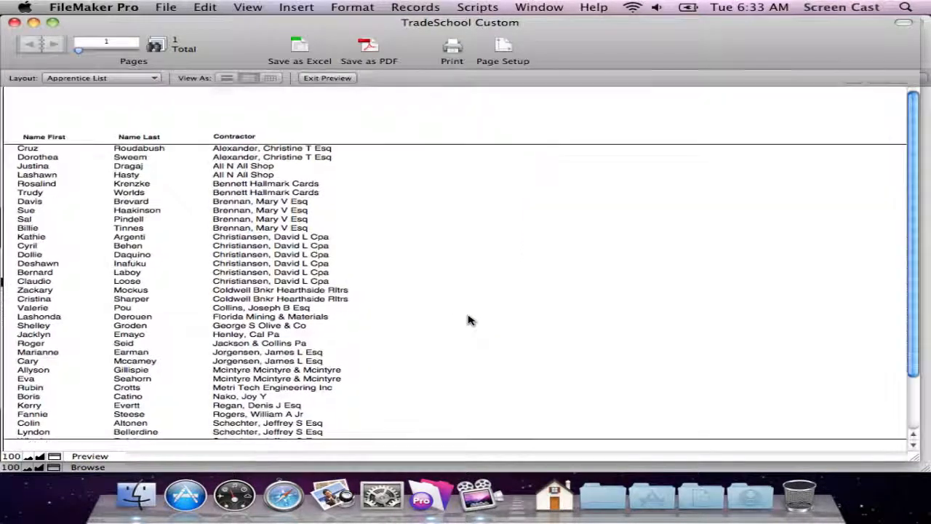
key(super+b)
scroll(226, 254, down, 2)
scroll(240, 283, up, 2)
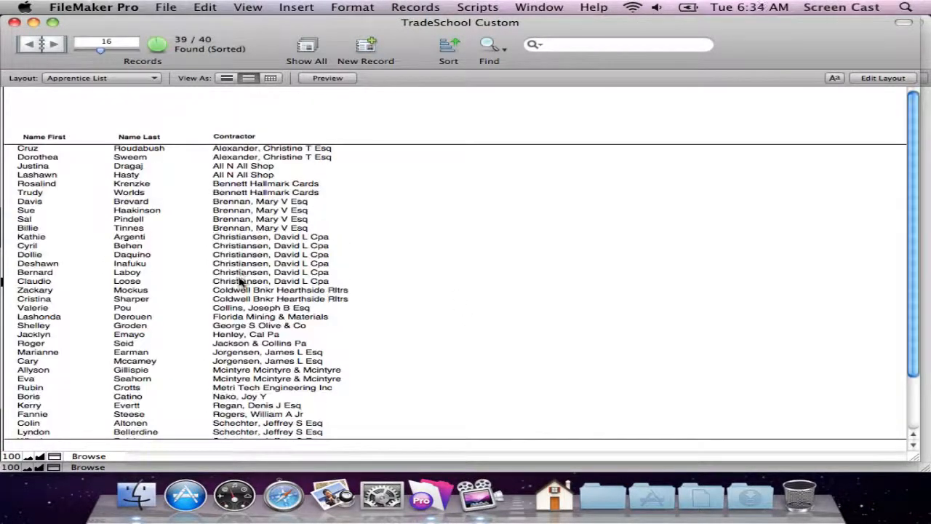
scroll(240, 282, down, 2)
scroll(240, 283, up, 2)
scroll(240, 283, down, 2)
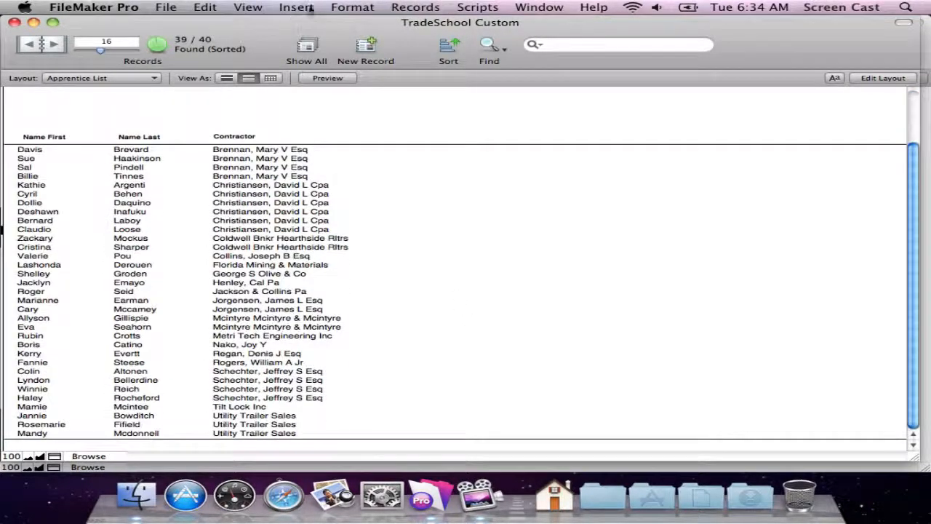
click(328, 77)
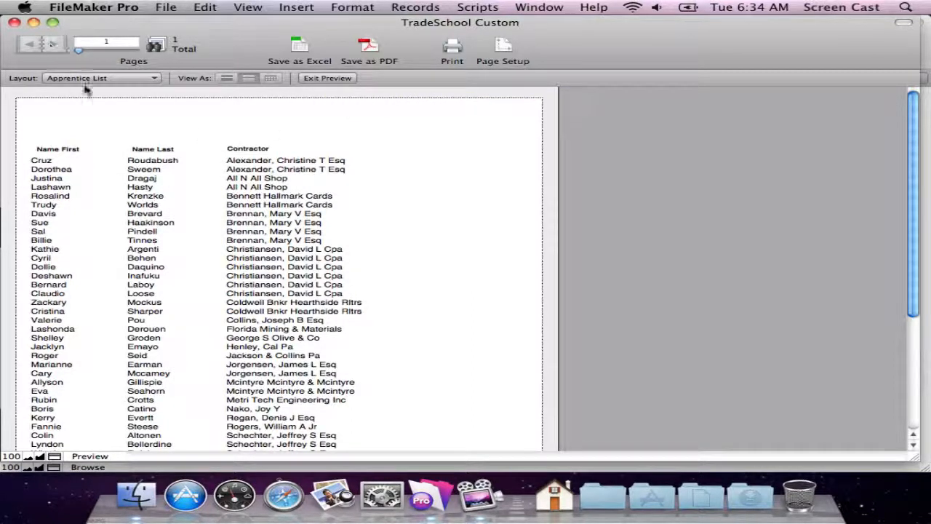
Make the Body part taller and check the row spacing in the record list and on the second preview page.
key(super+l)
drag(436, 171, 436, 182)
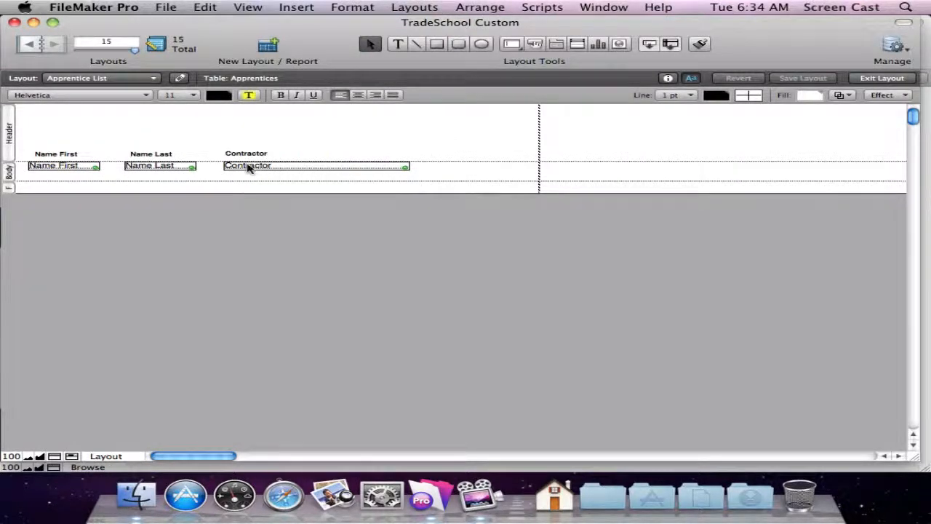
key(super+b)
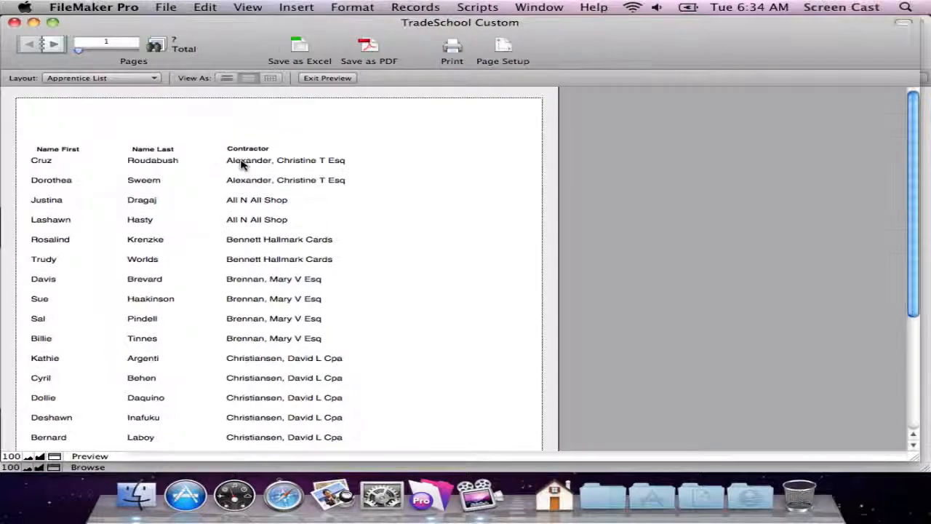
key(super+u)
click(55, 44)
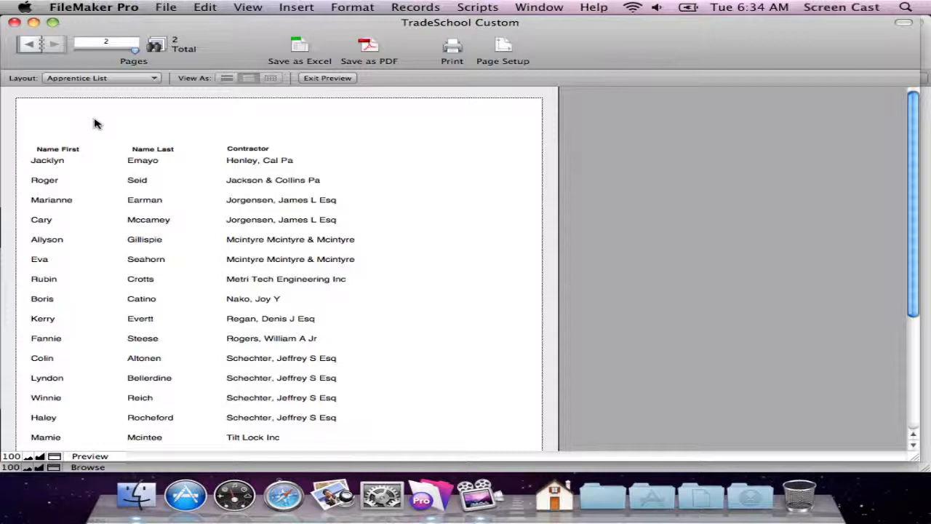
Shrink the Body part back to the height of its fields and view the record list.
key(super+l)
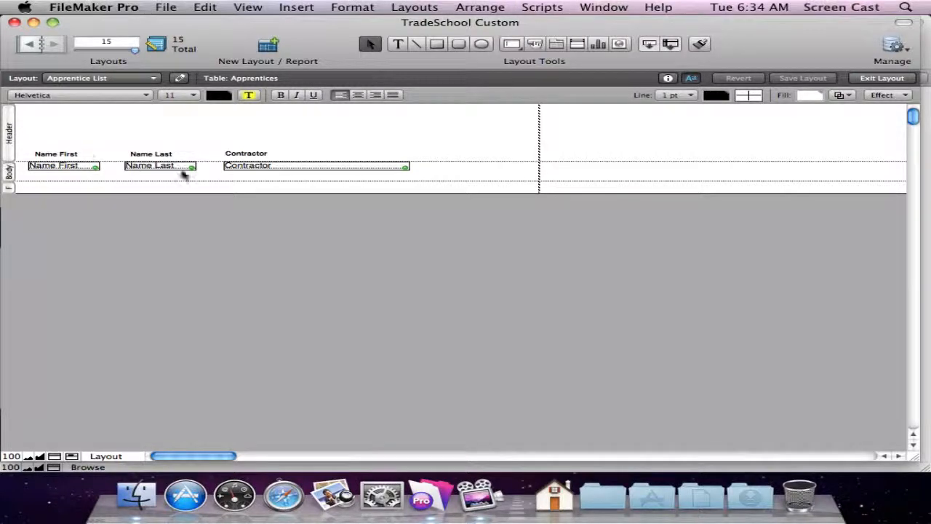
drag(427, 180, 426, 172)
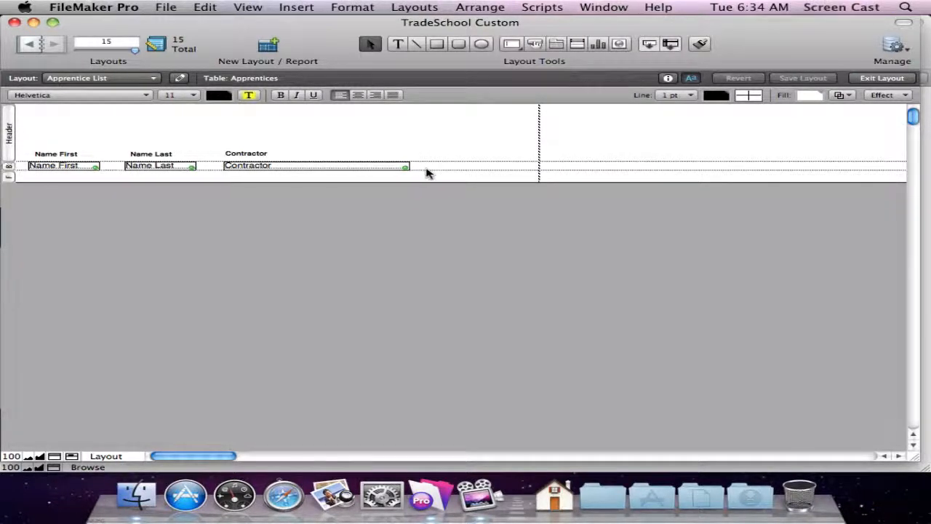
key(super+b)
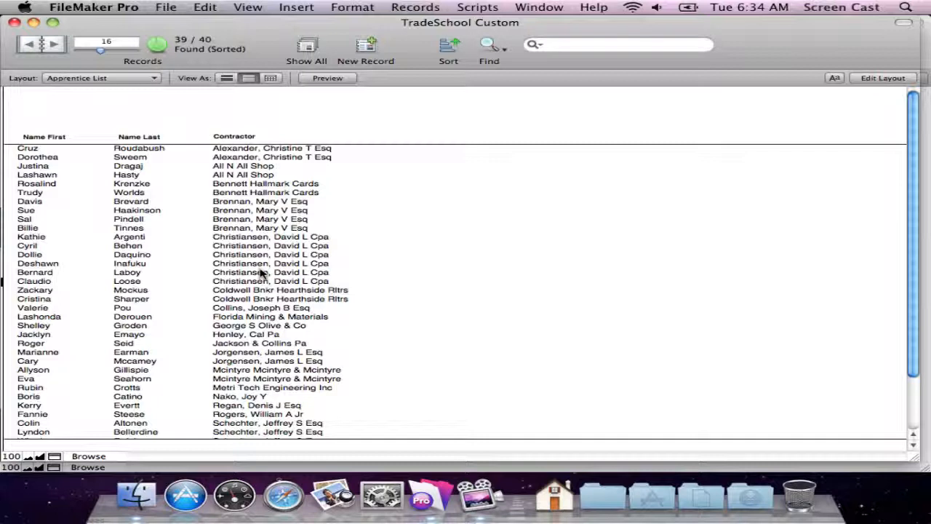
Set the Header part's type to Sub-summary when sorted by, and enlarge and reposition the Part Definition dialog to show more fields.
key(super+l)
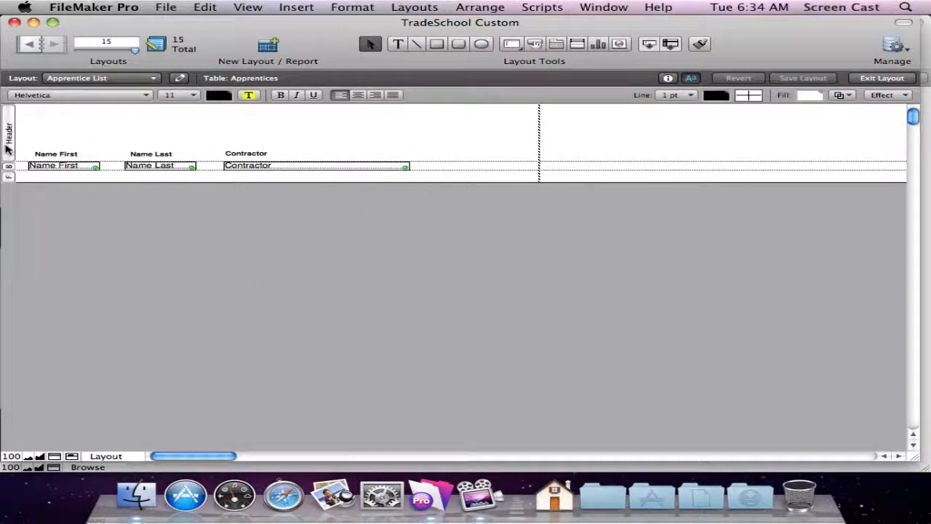
double_click(8, 148)
click(284, 155)
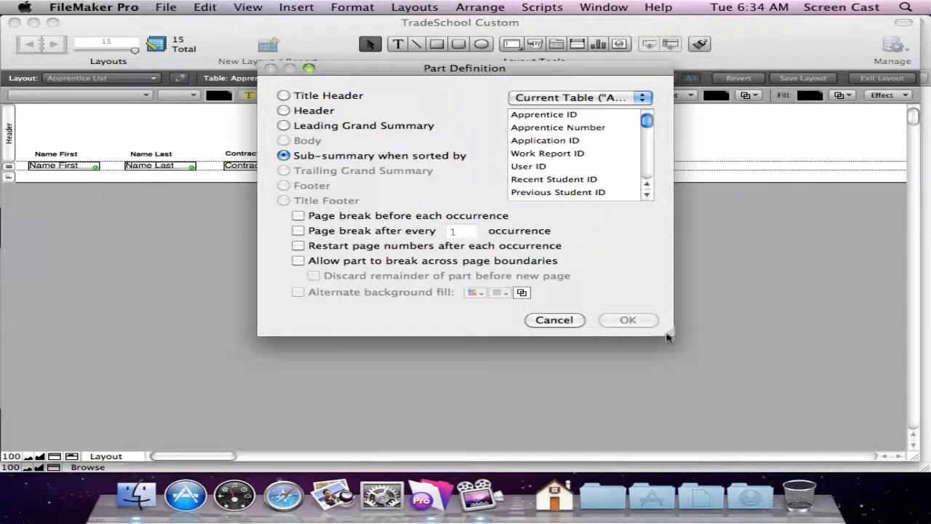
drag(669, 331, 807, 460)
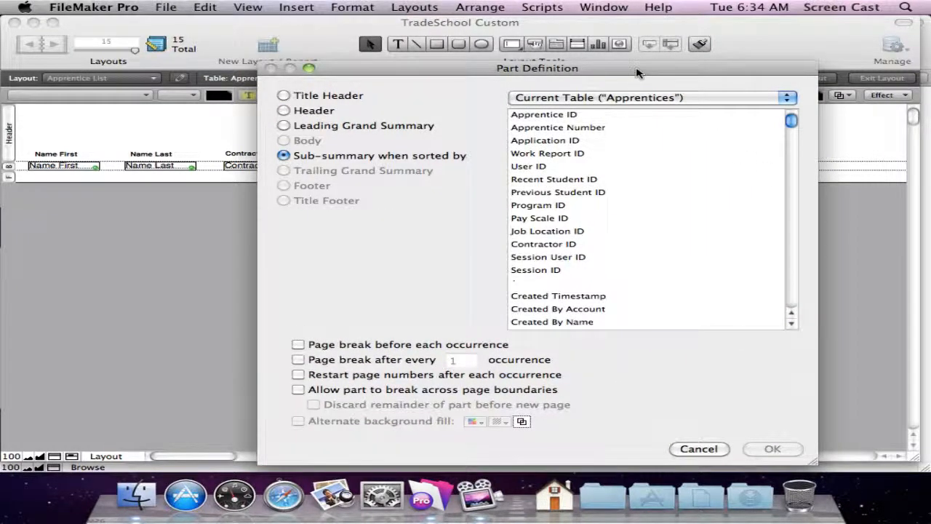
drag(641, 70, 501, 28)
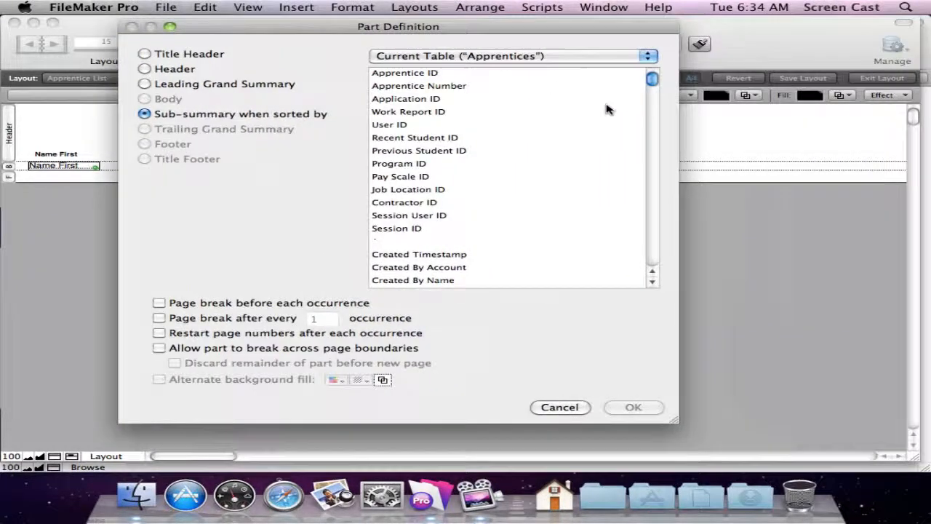
Choose Contractor as the sub-summary's sort field, apply the part definition and view the grouped records.
click(428, 183)
text(cons)
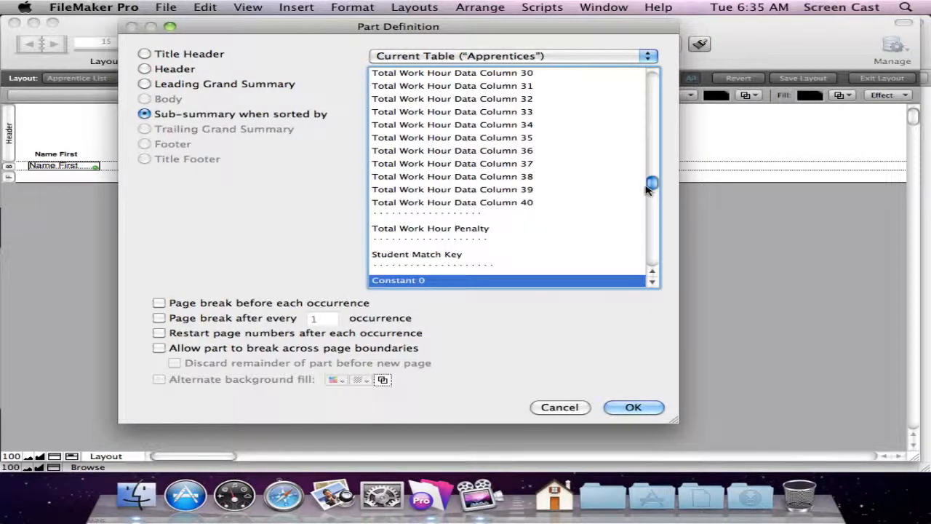
key(Down)
key(c)
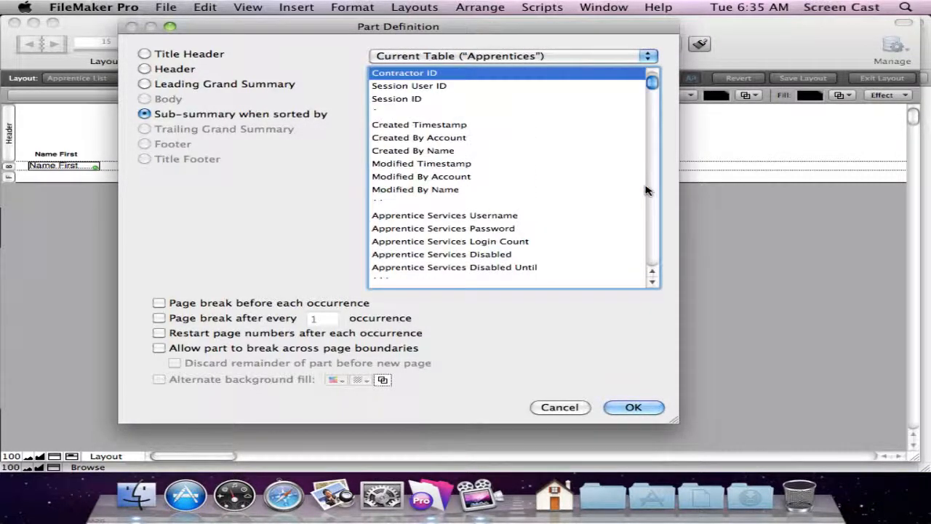
text(con)
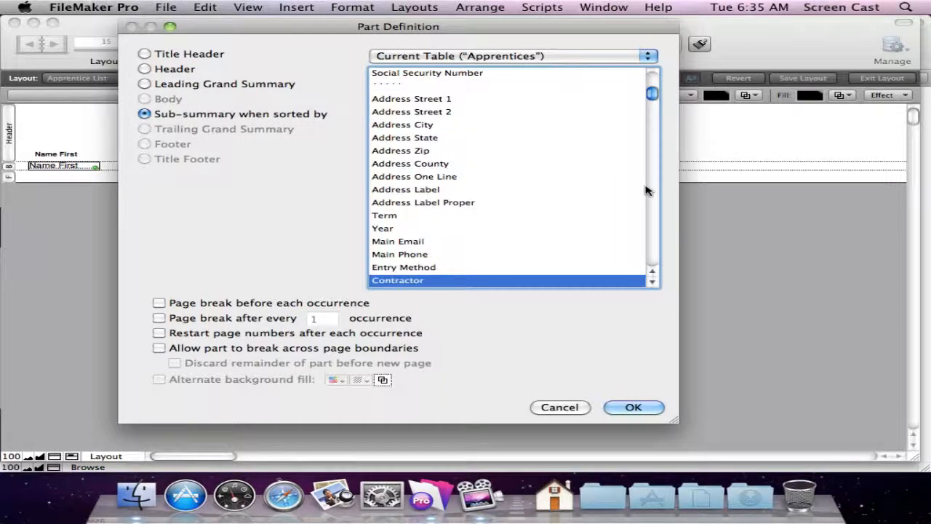
click(632, 408)
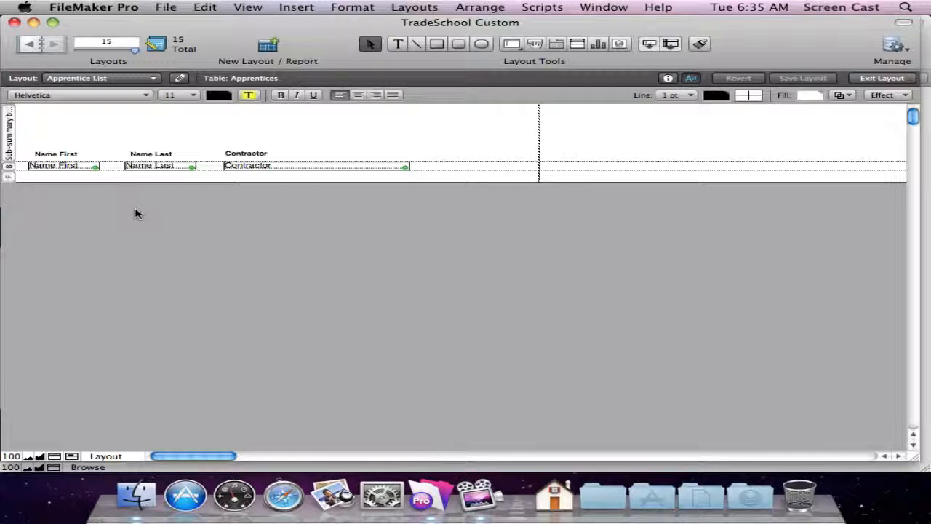
key(super+b)
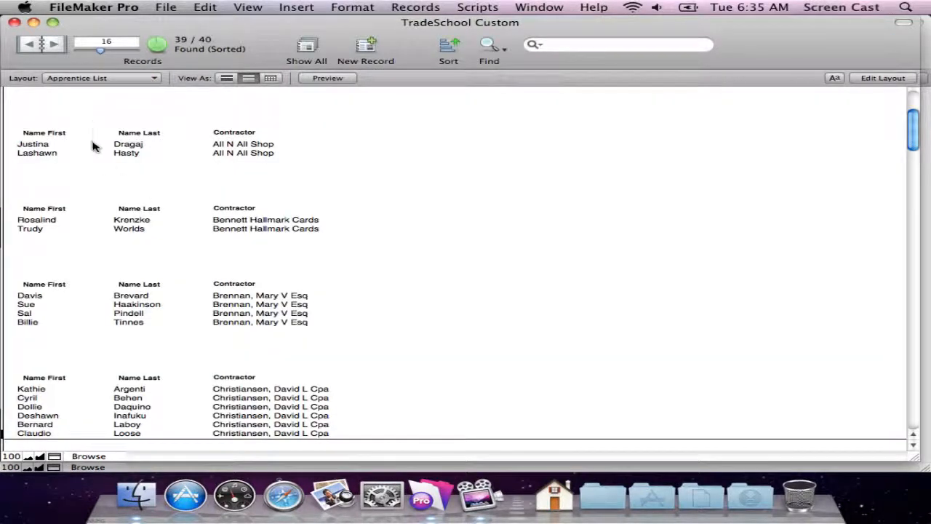
Review the sub-summary part's sort field in its part definition and preview the grouped report.
key(super+l)
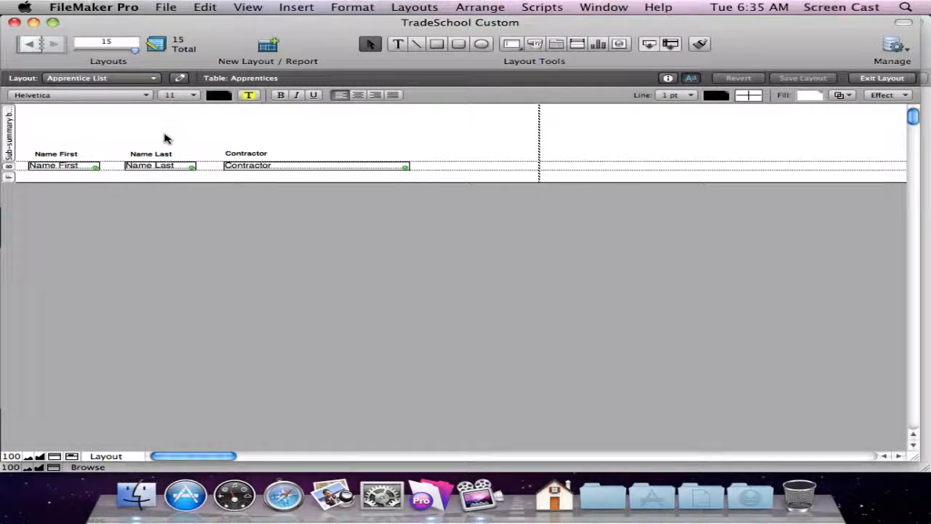
double_click(11, 152)
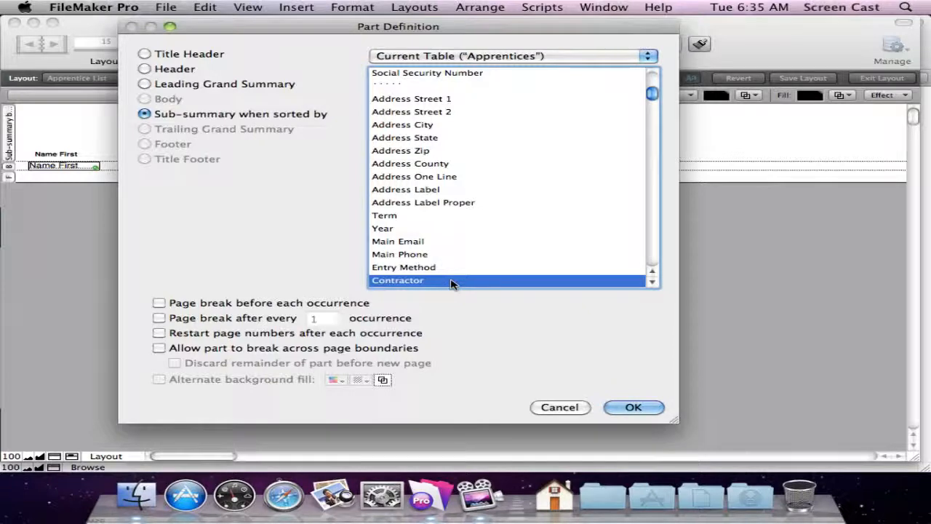
click(633, 409)
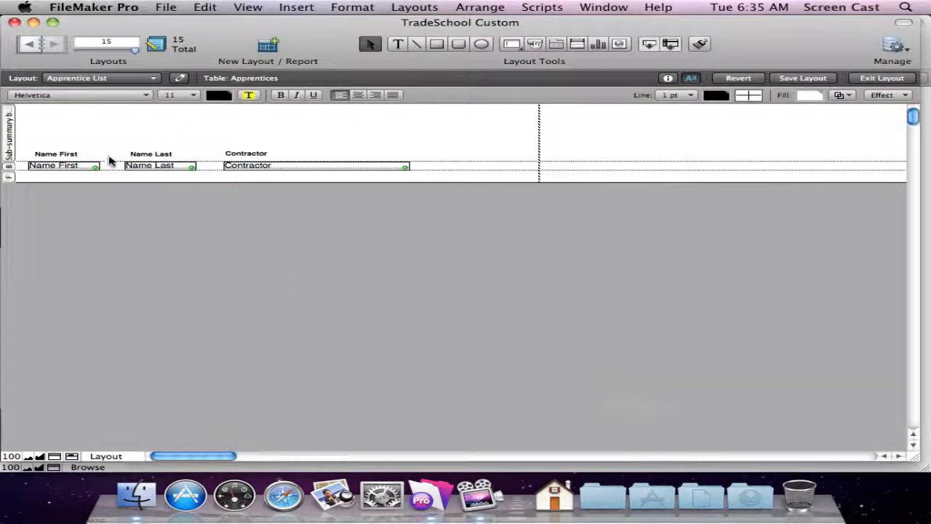
key(super+b)
click(633, 189)
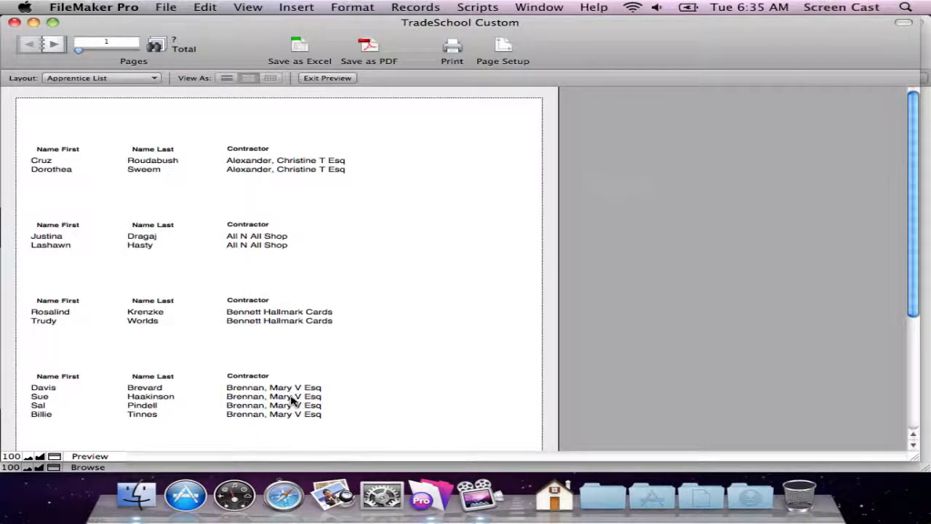
scroll(291, 401, down, 1)
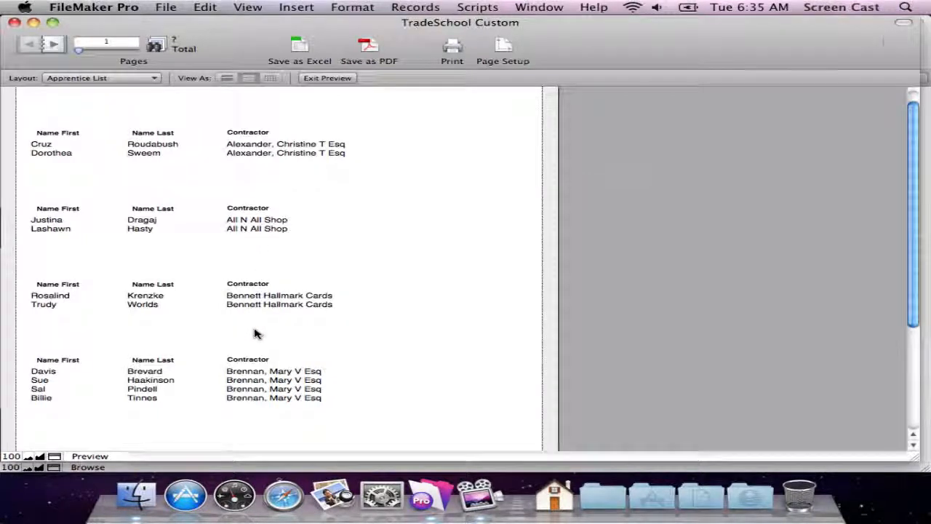
Move the Name First, Name Last and Contractor labels together to the upper area of the sub-summary part.
key(super+l)
click(51, 155)
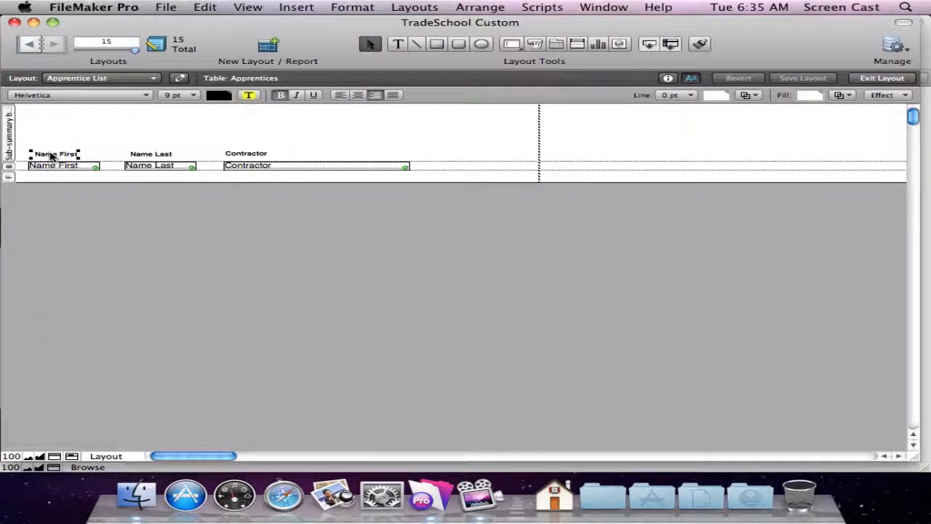
shift+click(160, 157)
drag(230, 157, 233, 134)
Insert a new Header part above the sub-summary so that it contains the three column labels.
drag(672, 45, 568, 78)
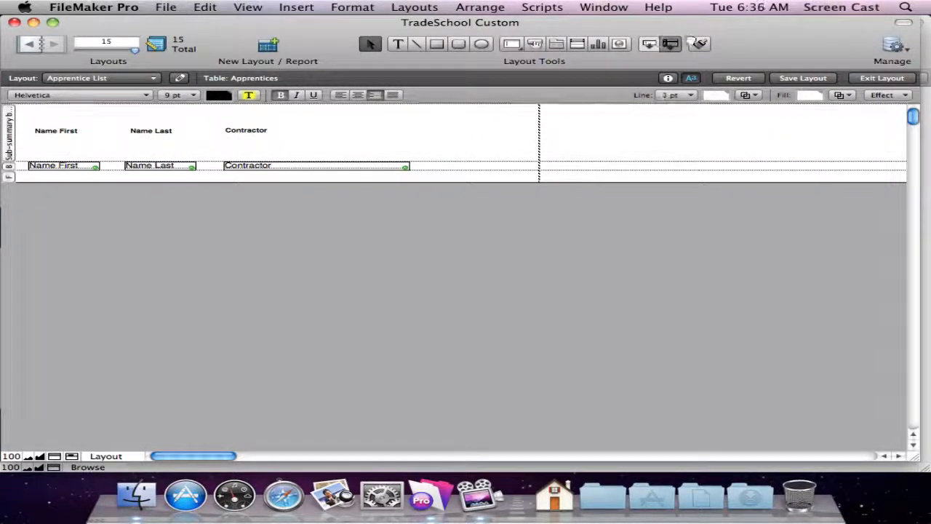
drag(672, 44, 83, 133)
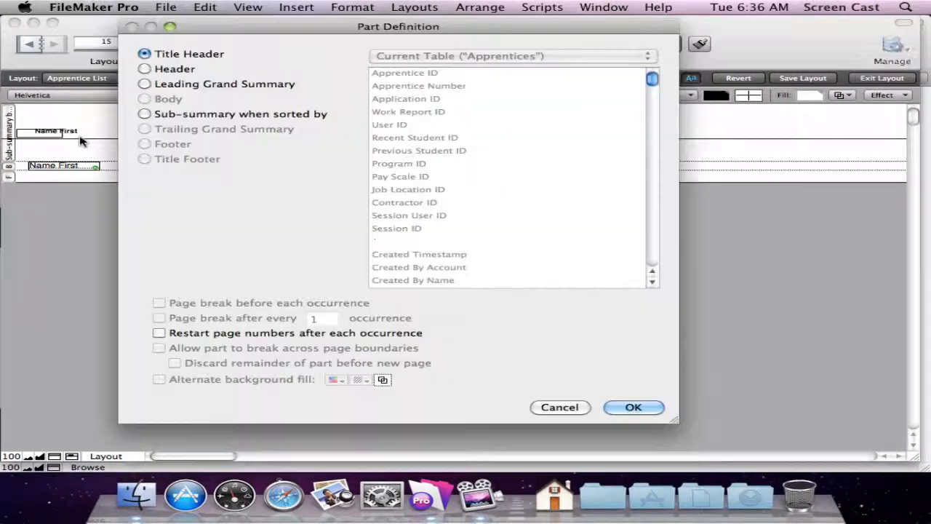
click(150, 68)
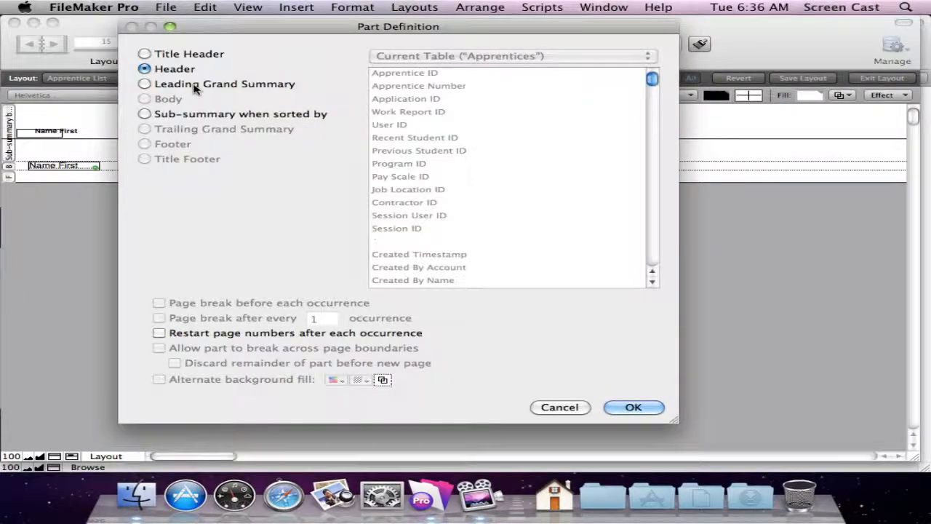
click(630, 408)
Fill the Header part with a custom light blue color and preview the report.
click(48, 134)
double_click(9, 127)
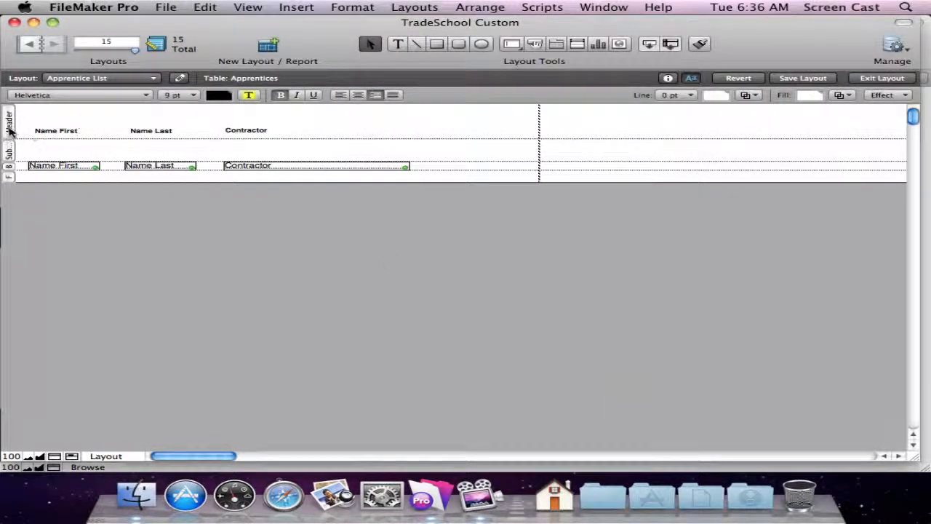
click(559, 407)
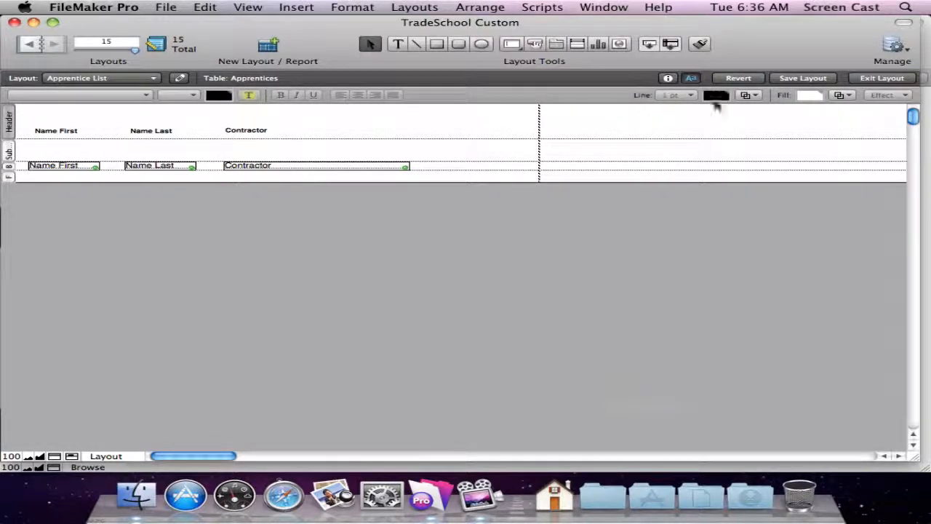
click(810, 95)
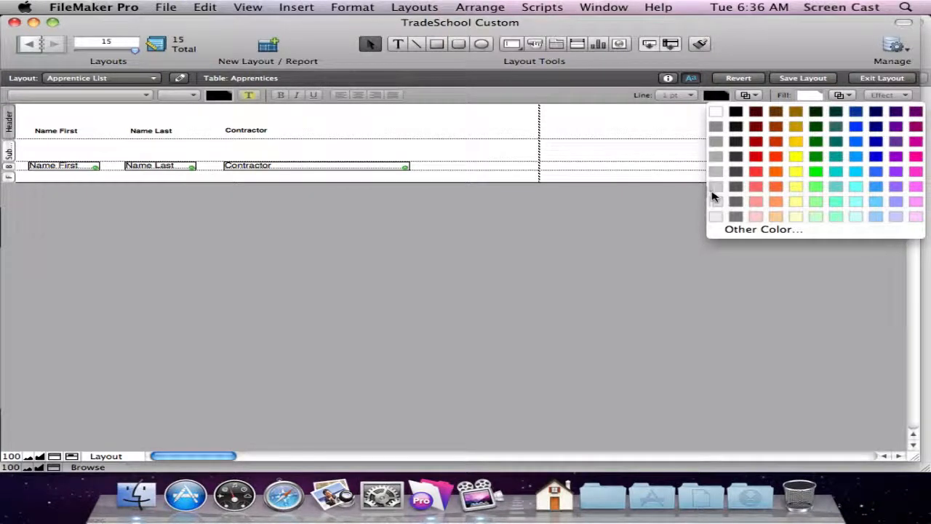
click(772, 231)
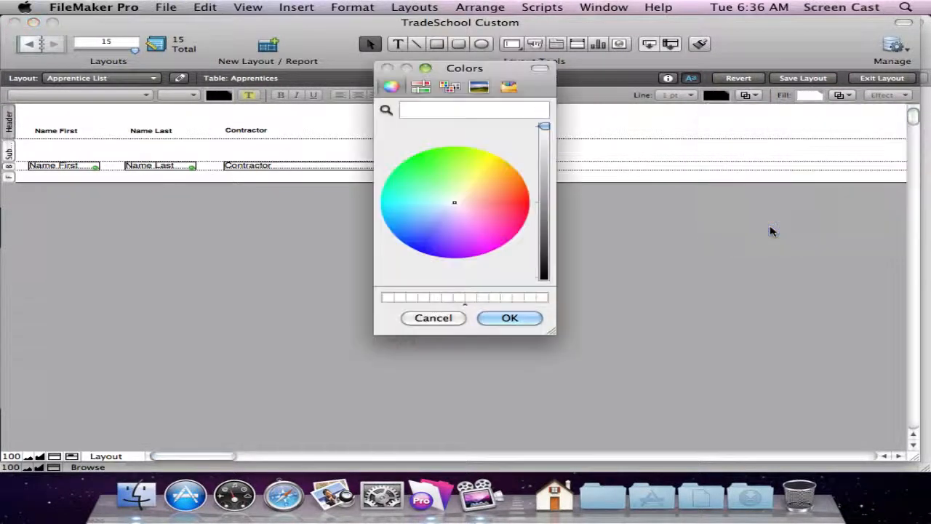
click(443, 205)
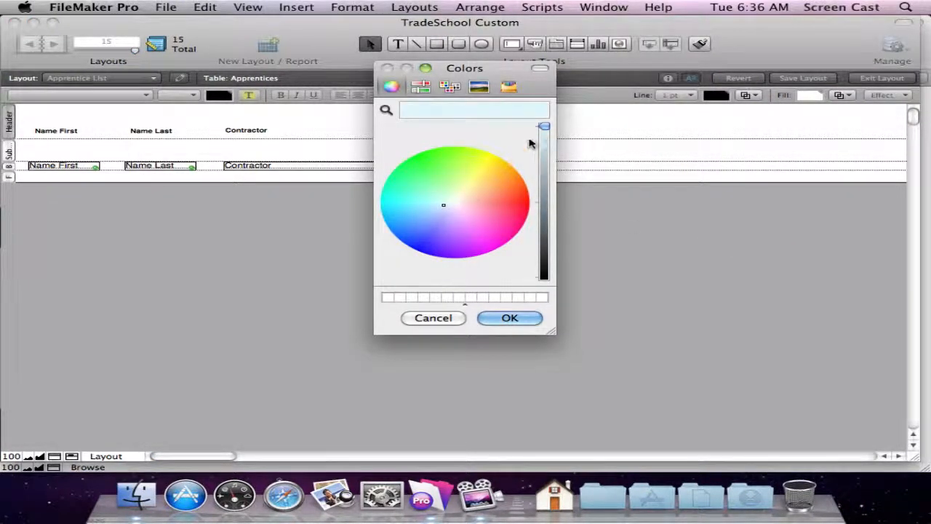
drag(544, 128, 544, 134)
click(509, 317)
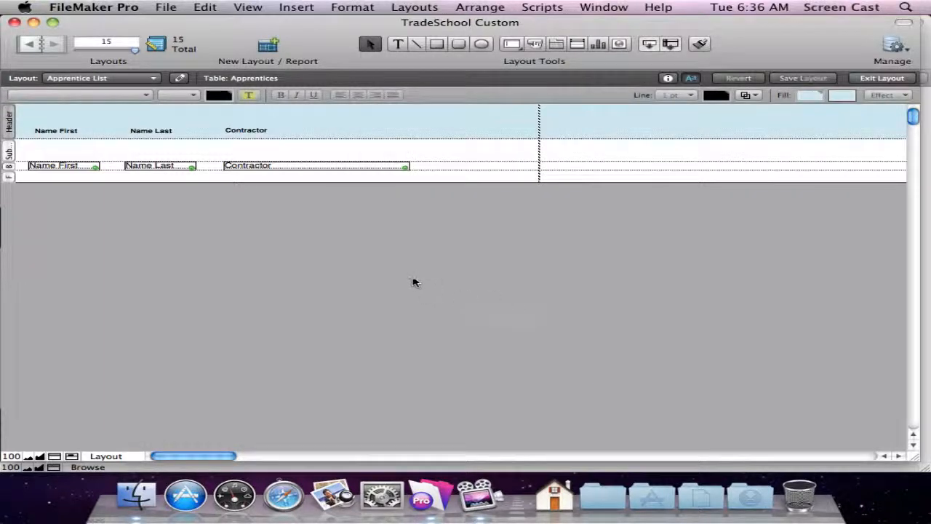
click(40, 150)
key(super+u)
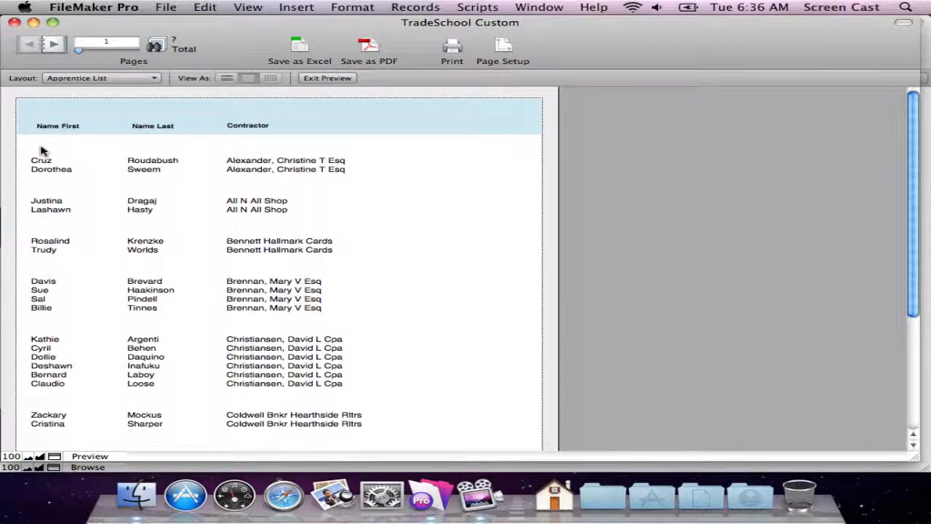
Move the Contractor field from the Body into the sub-summary part, above the Name First field.
key(super+l)
click(245, 166)
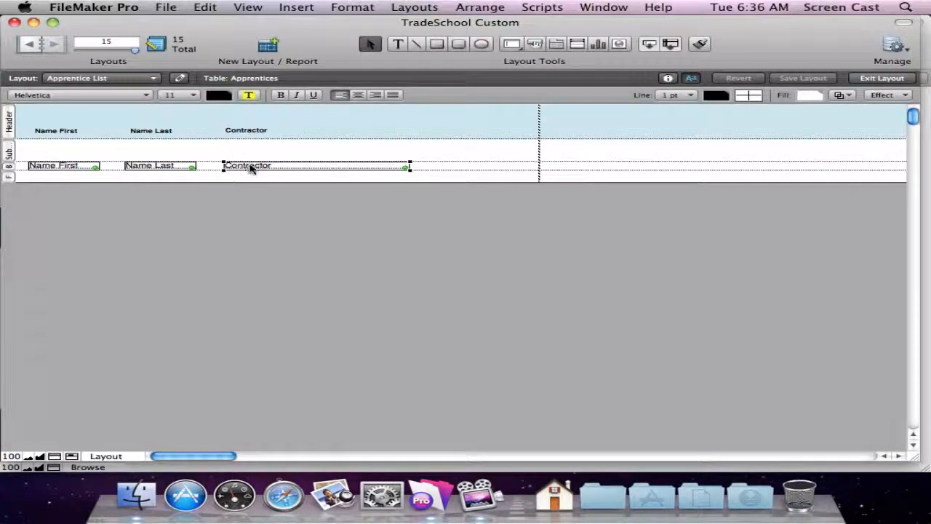
drag(249, 167, 49, 157)
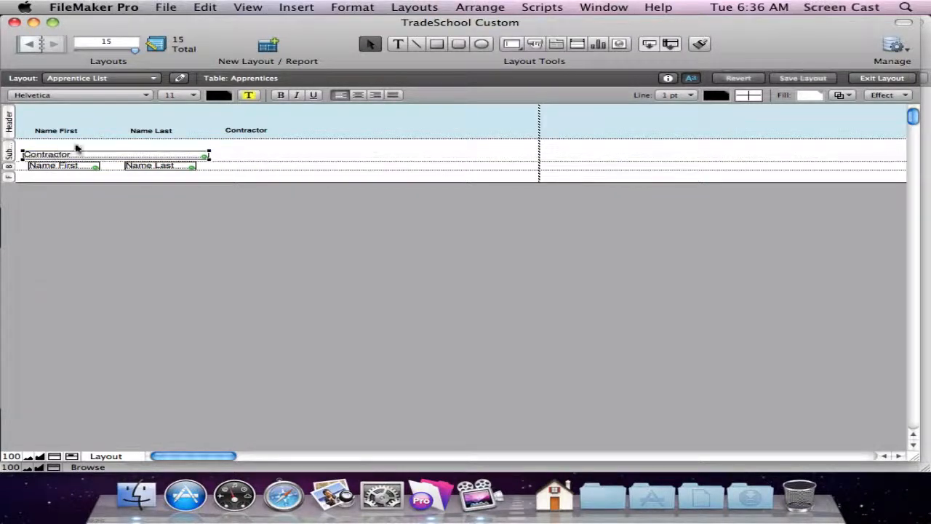
Format the Contractor field as 12 point bold text in dark blue.
click(178, 95)
click(188, 108)
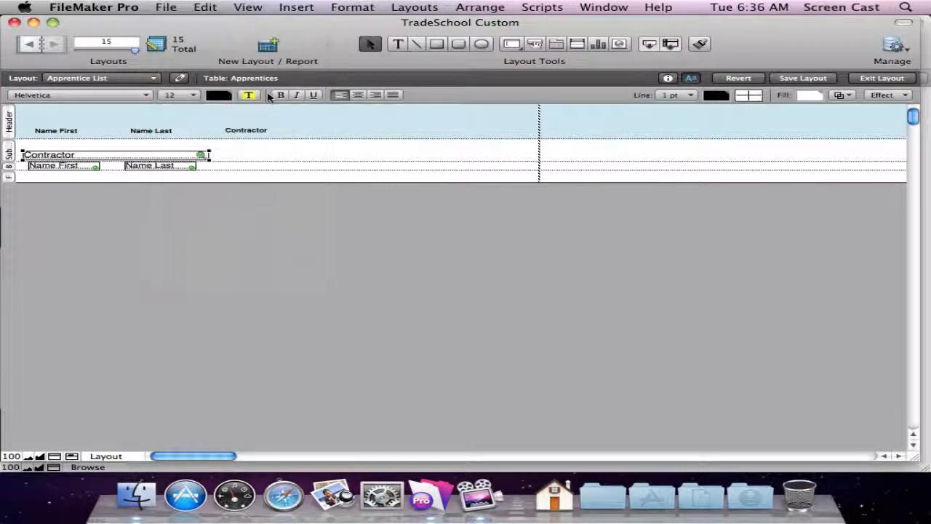
click(280, 95)
click(218, 95)
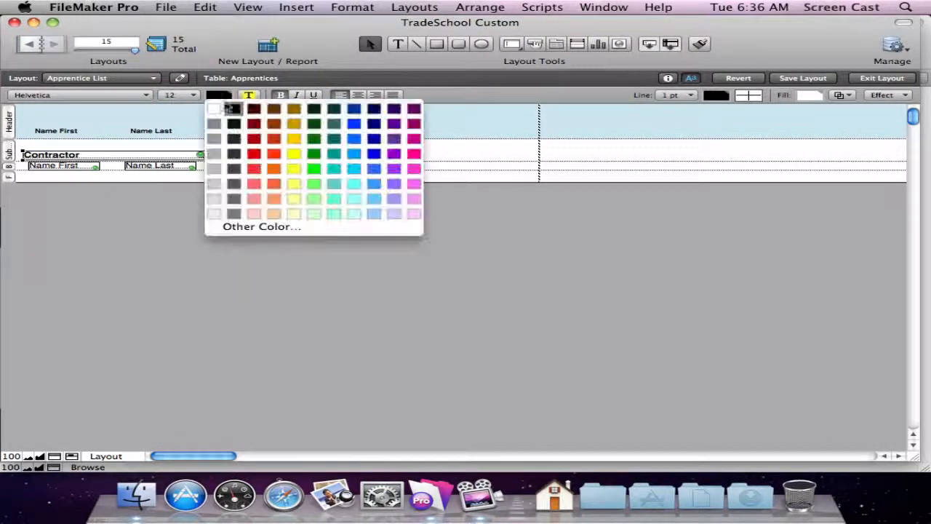
click(354, 110)
Delete the Name First, Name Last and Contractor labels from the Header and save the layout.
click(53, 131)
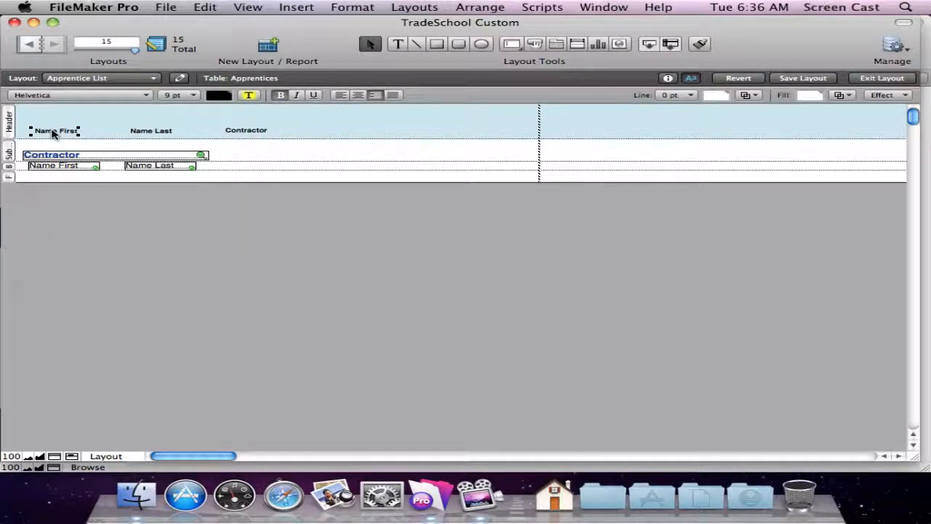
shift+click(135, 132)
shift+click(245, 130)
key(BackSpace)
key(super+s)
Add the title text "Apprentices by Contractor" to the Header part.
click(398, 44)
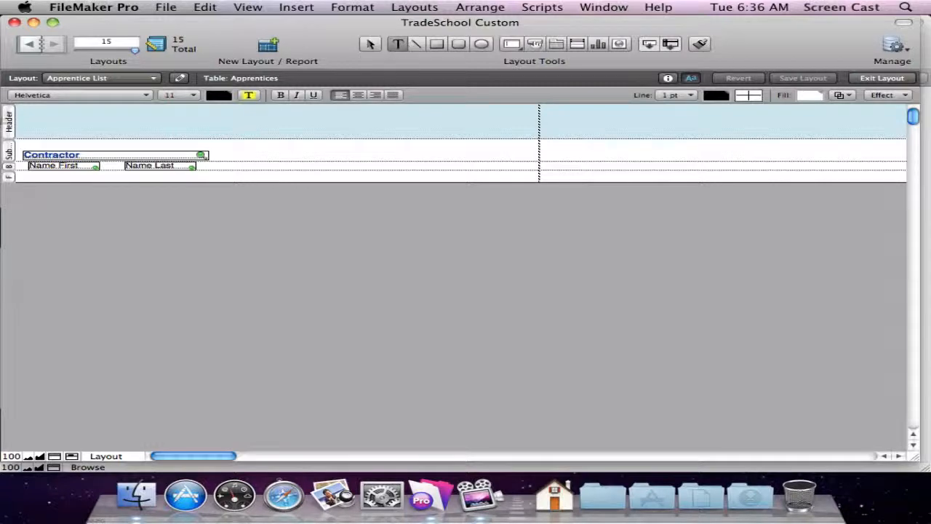
click(43, 116)
text(Appr)
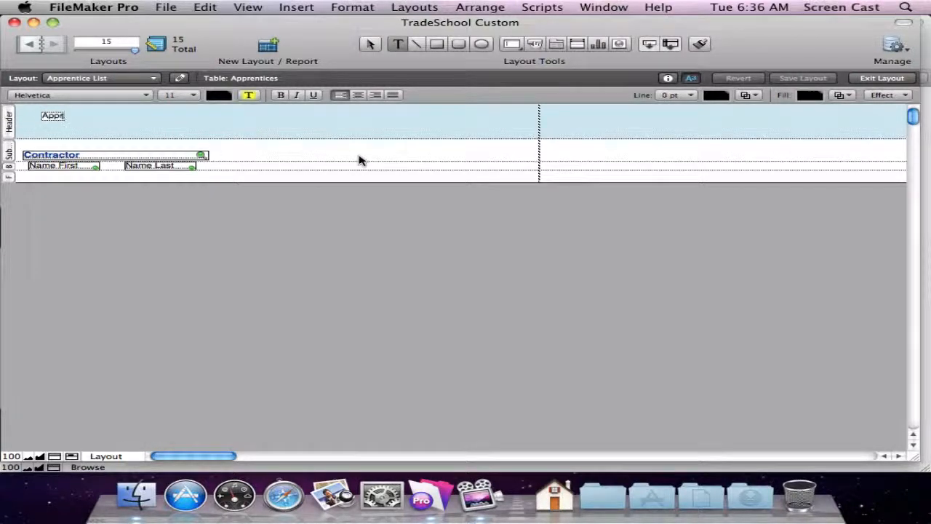
text(entices by Contractor)
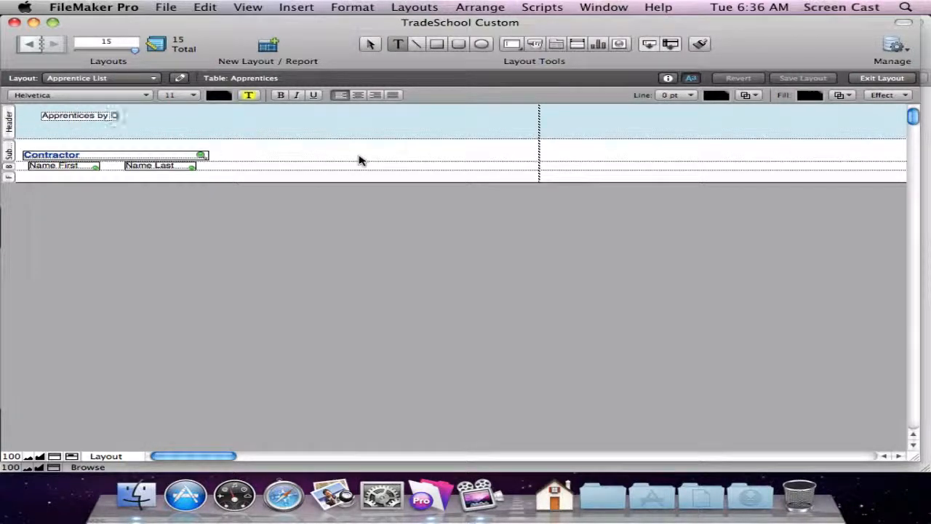
key(Escape)
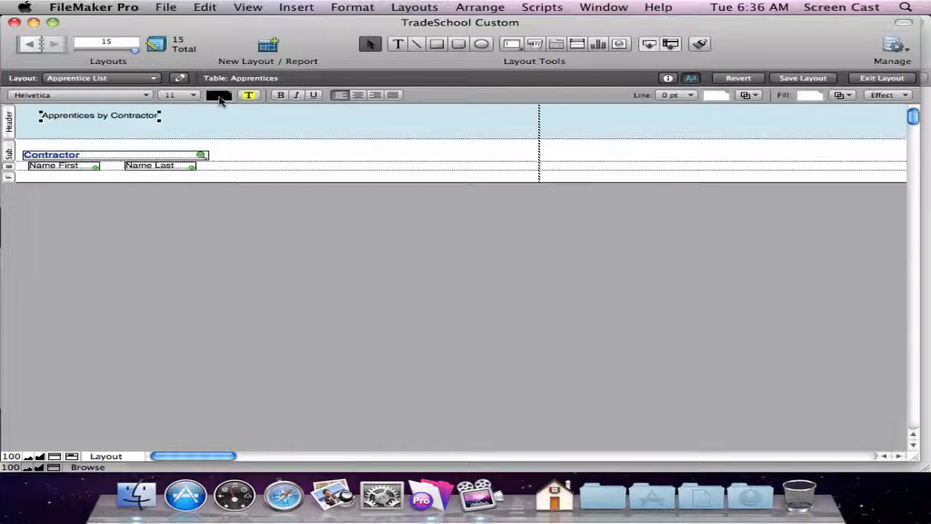
Set the header title to 18 point and align it near the left edge of the fields.
click(187, 95)
click(202, 146)
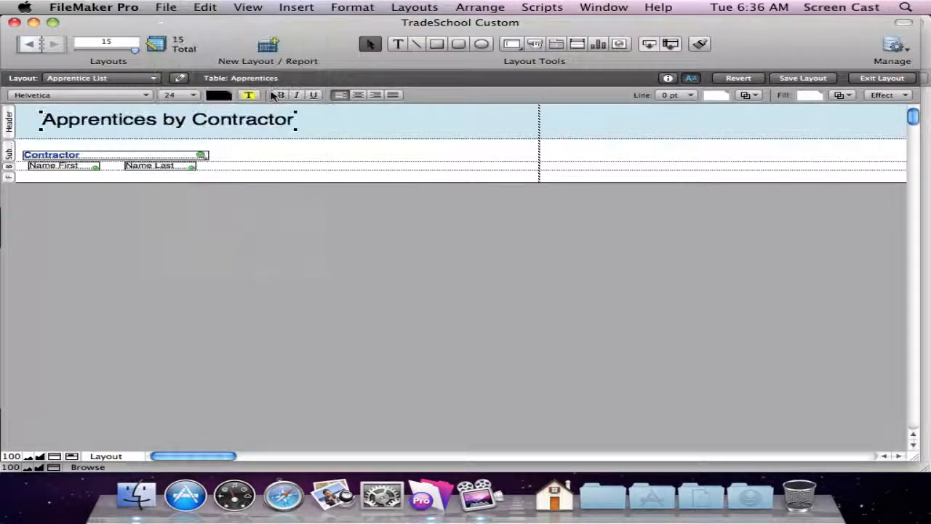
click(182, 96)
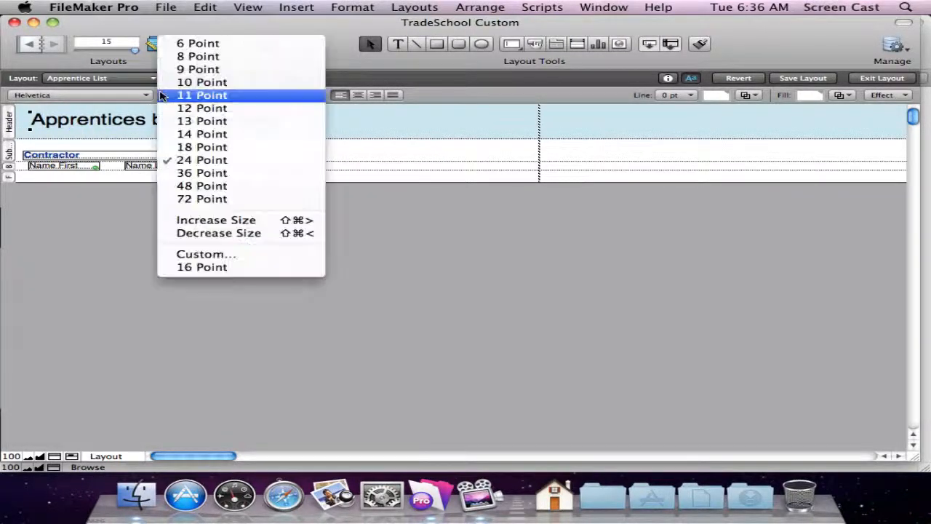
click(189, 149)
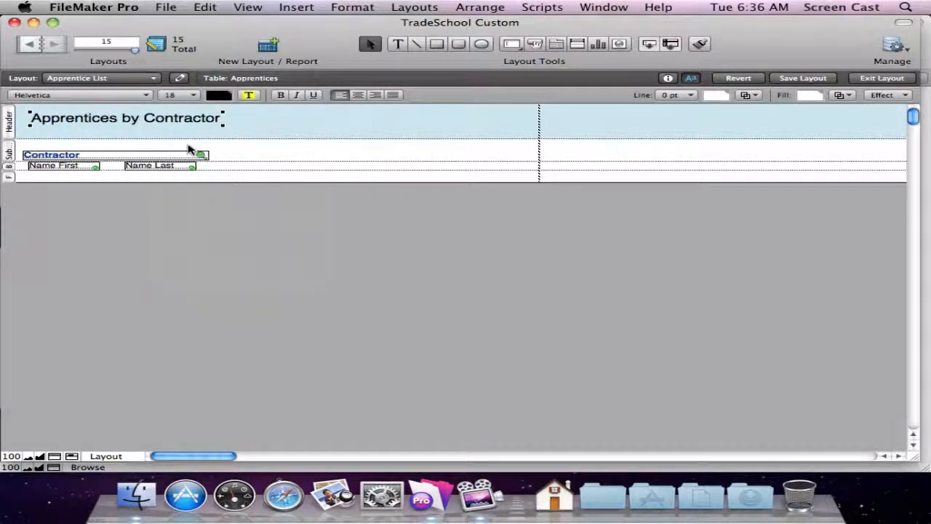
Shorten the Header part slightly, nudge the Contractor field up, and view the report in Browse and Preview modes.
drag(214, 138, 222, 135)
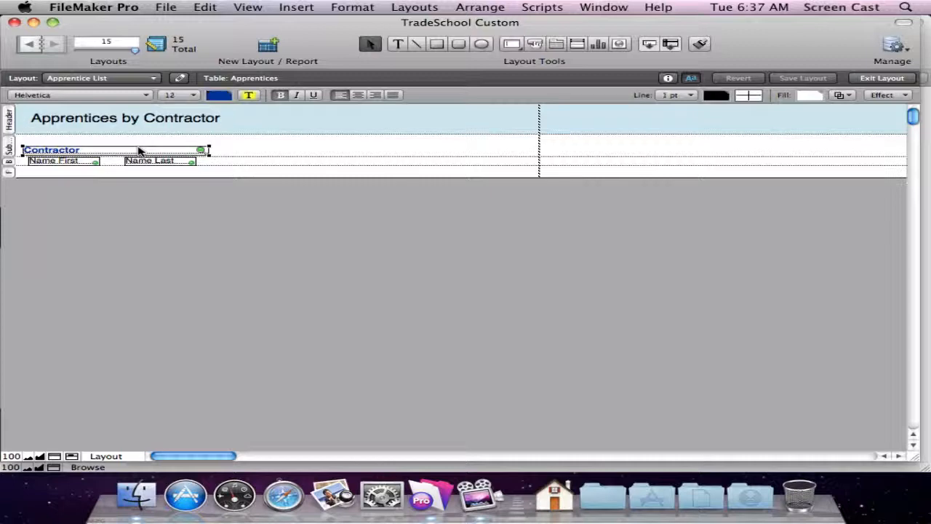
key(super+b)
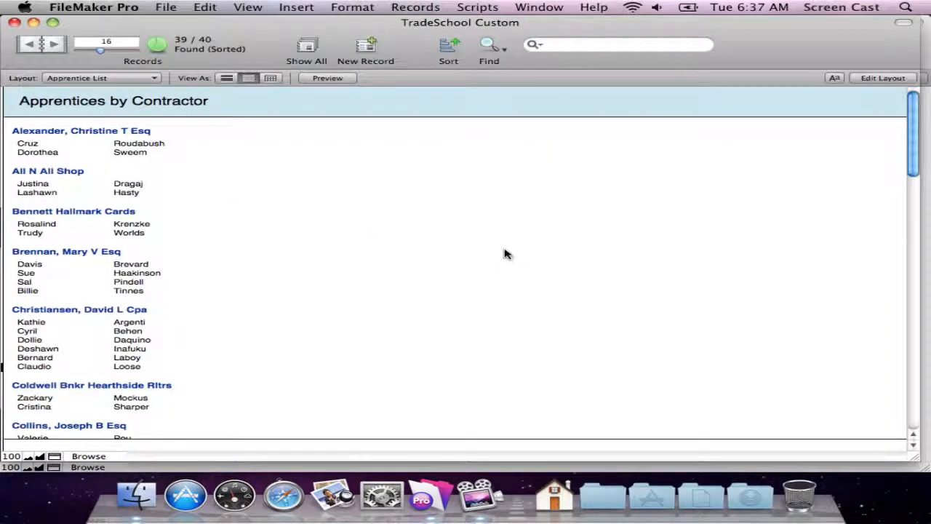
key(super+u)
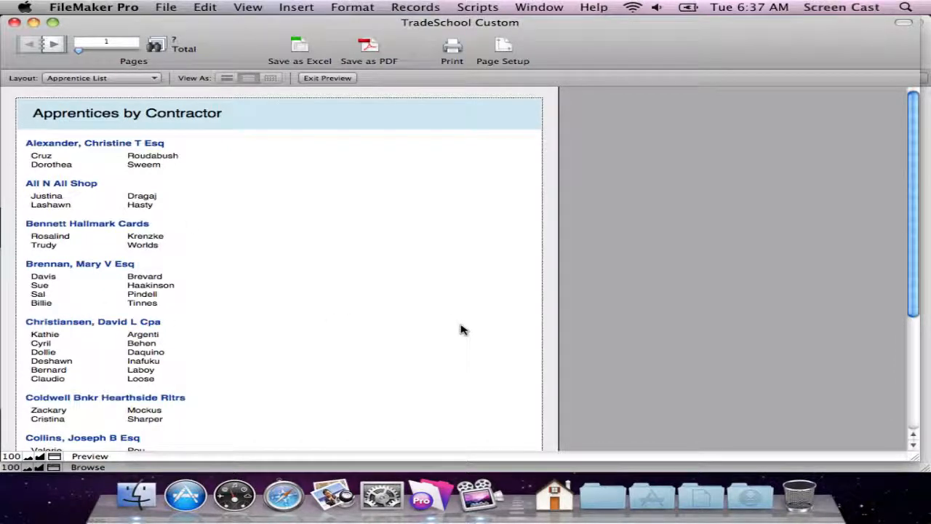
Place the Summary Constant 1 Total field without a label in the contractor sub-summary, near the page's far edge, and narrow it.
key(super+l)
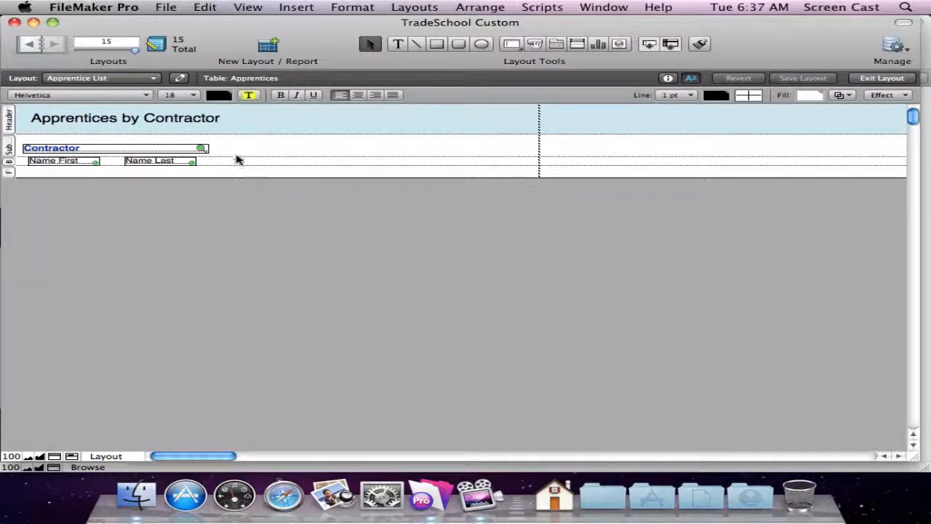
drag(165, 165, 499, 152)
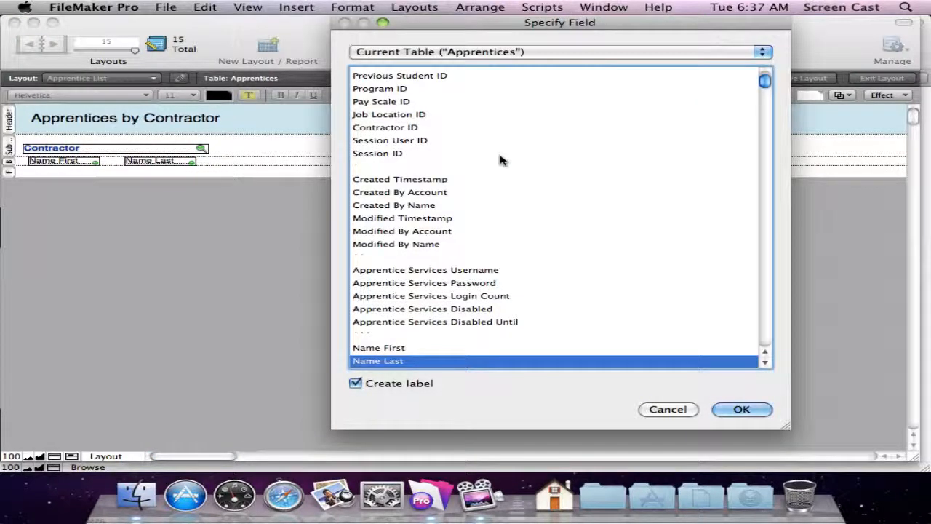
scroll(507, 269, down, 5)
scroll(511, 272, down, 15)
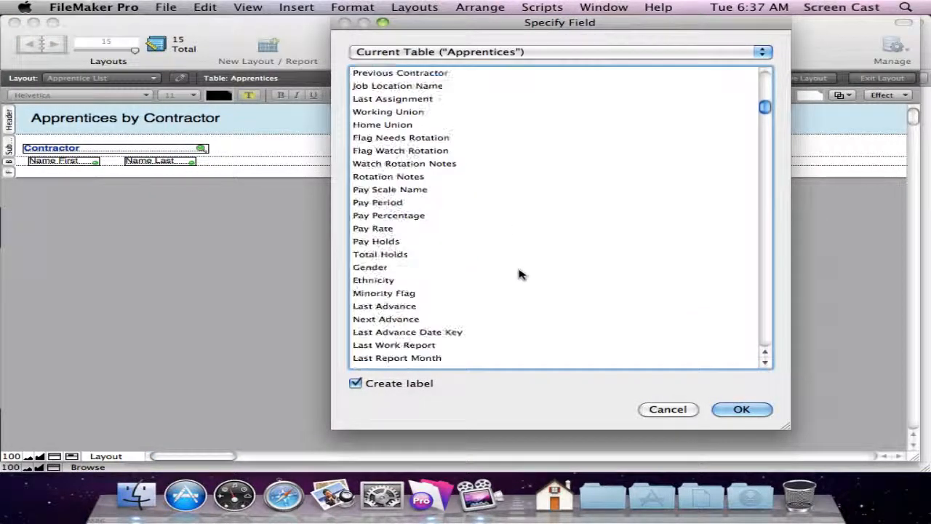
click(523, 269)
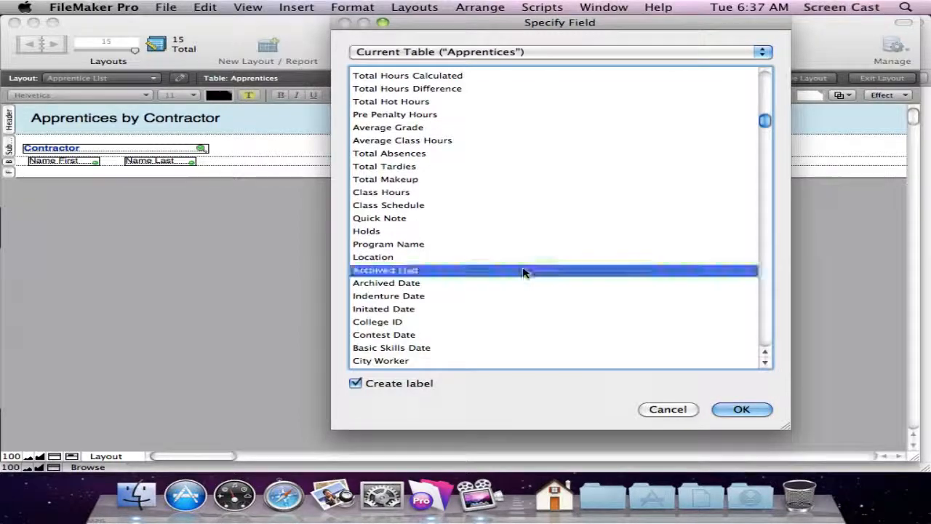
key(c)
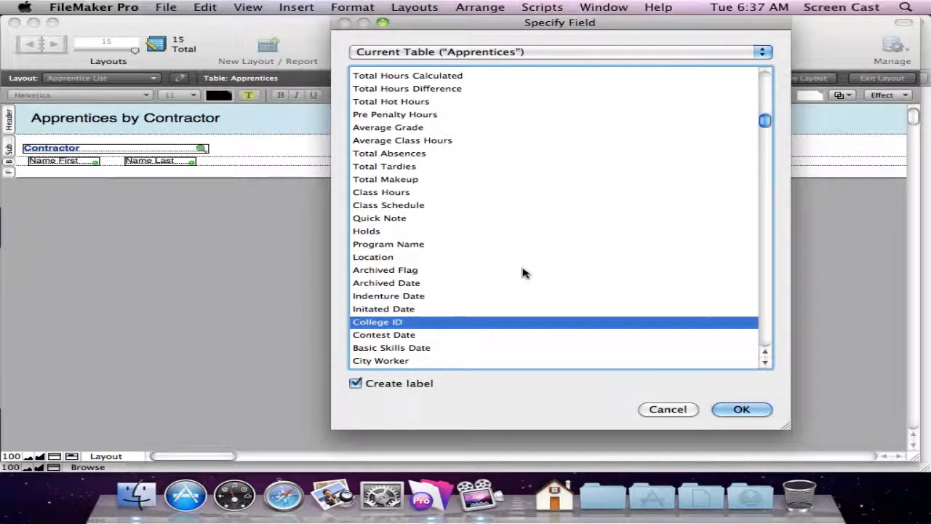
drag(764, 120, 769, 207)
key(s)
key(u)
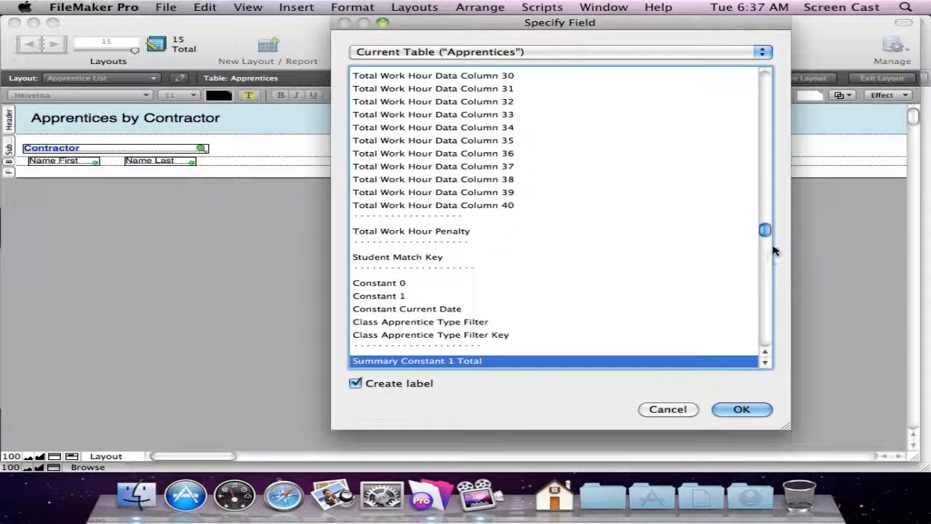
drag(764, 231, 764, 239)
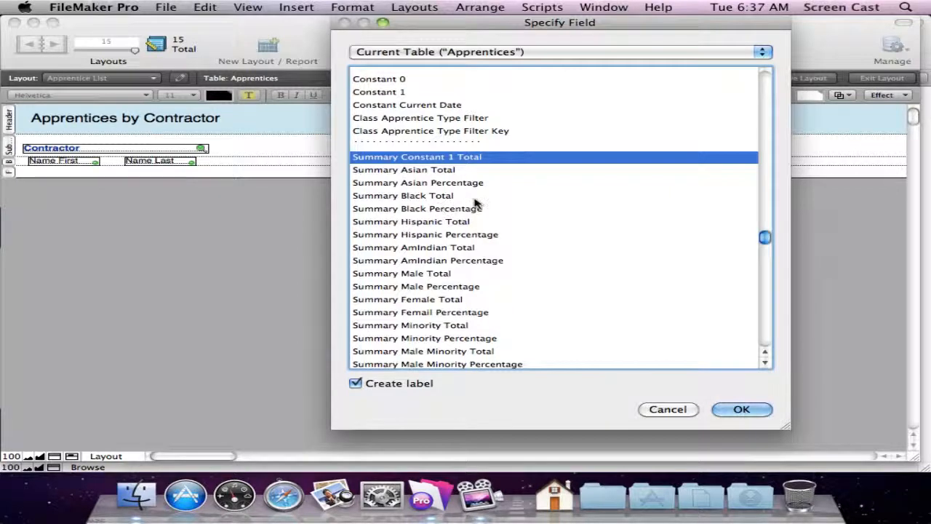
scroll(475, 202, down, 1)
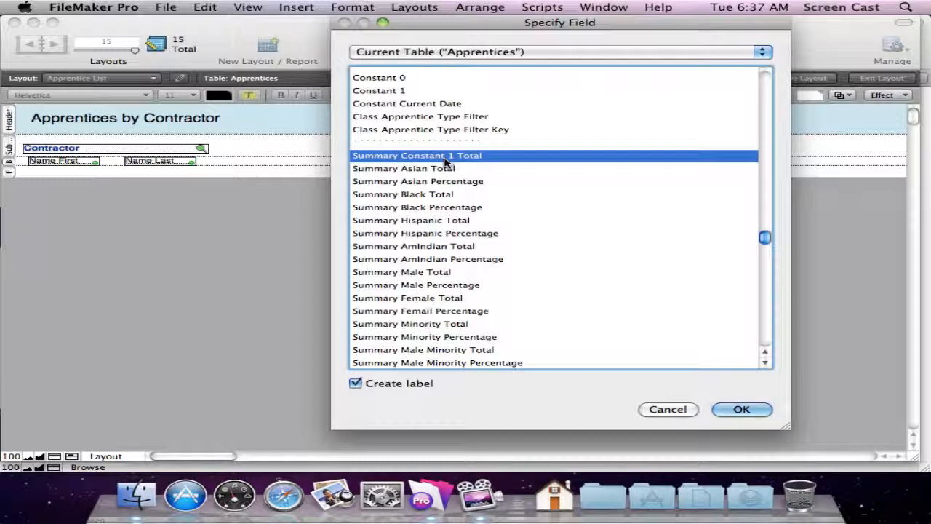
click(421, 385)
click(741, 409)
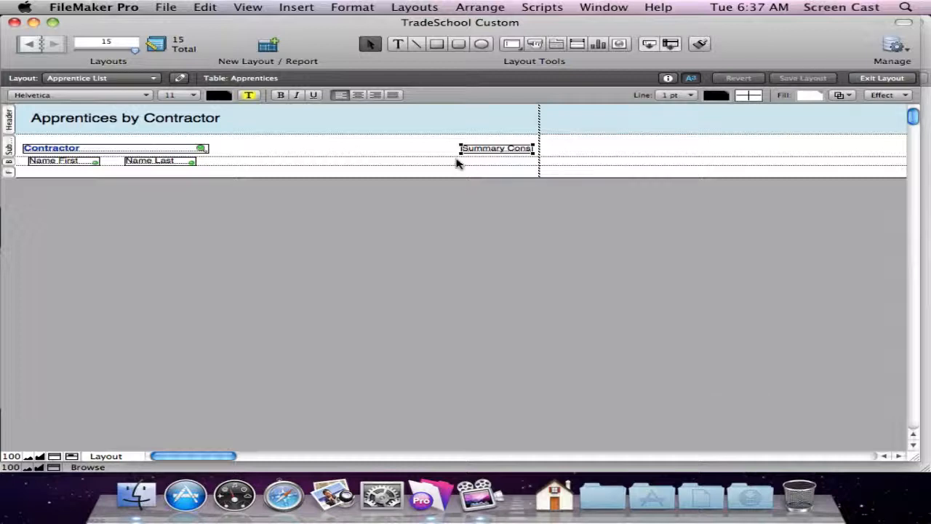
drag(461, 152, 512, 152)
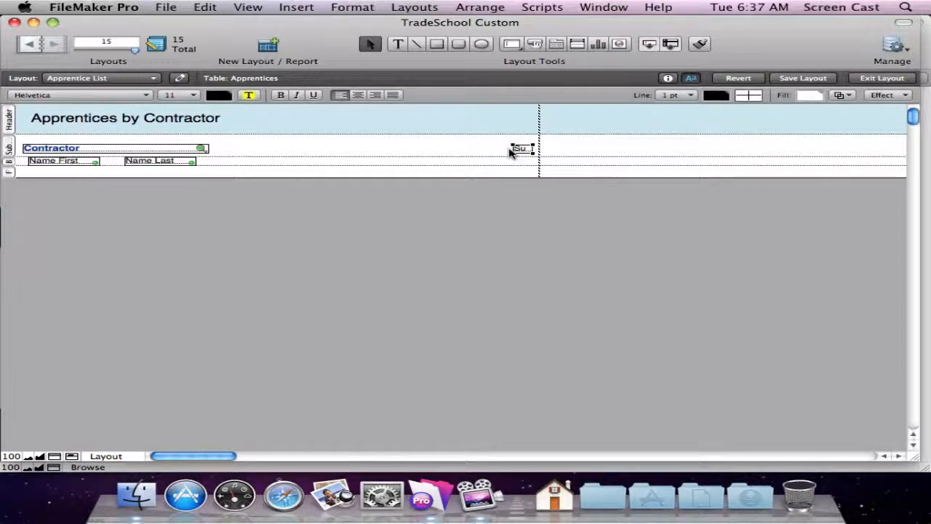
Add the text label "Count" to the contractor sub-summary part and format it bold at 9 point.
click(400, 45)
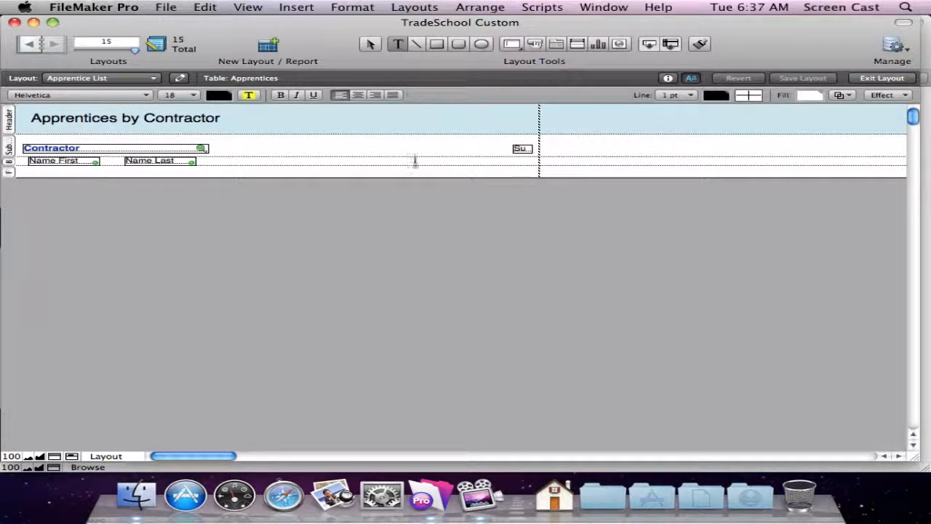
click(411, 148)
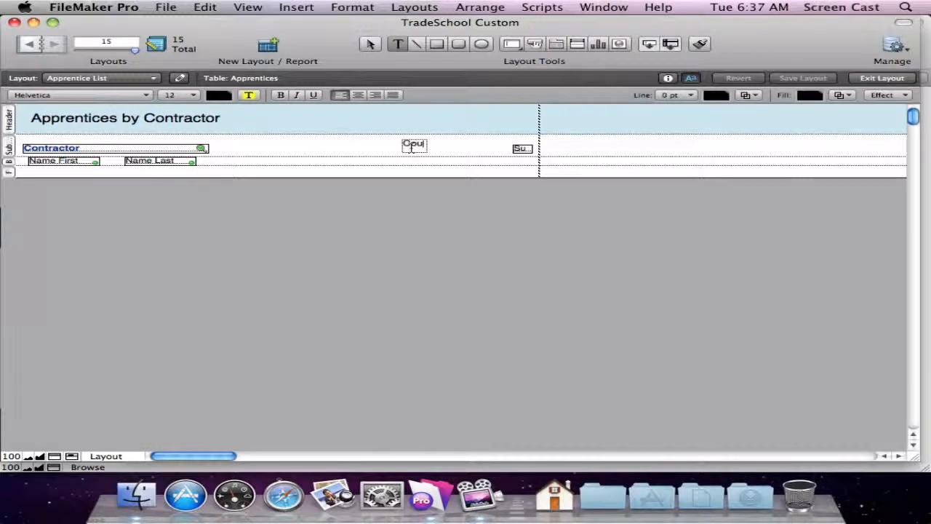
double_click(412, 148)
key(super+shift+comma)
key(super+b)
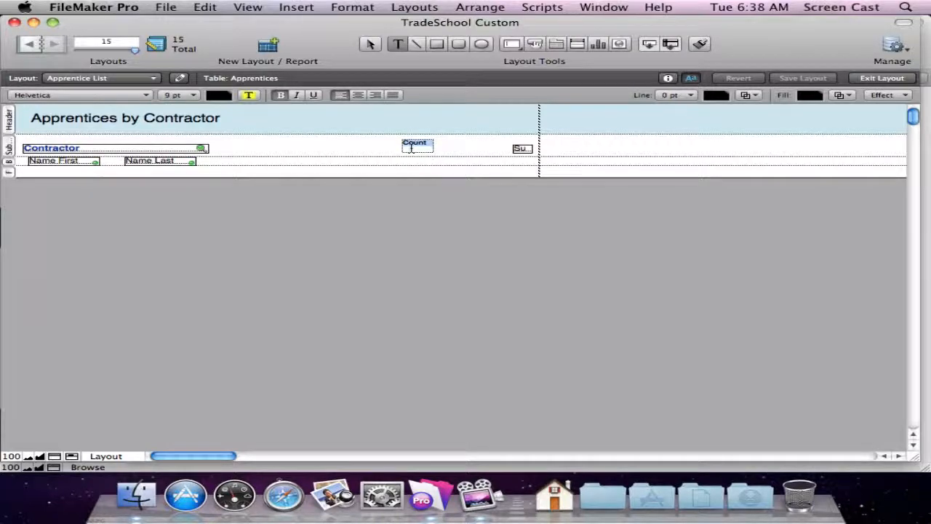
Move the Count label directly beside the summary total field, right-align its text, and view the report in Browse and Preview modes.
key(KP_Enter)
drag(433, 144, 493, 149)
key(super+shift+bracketright)
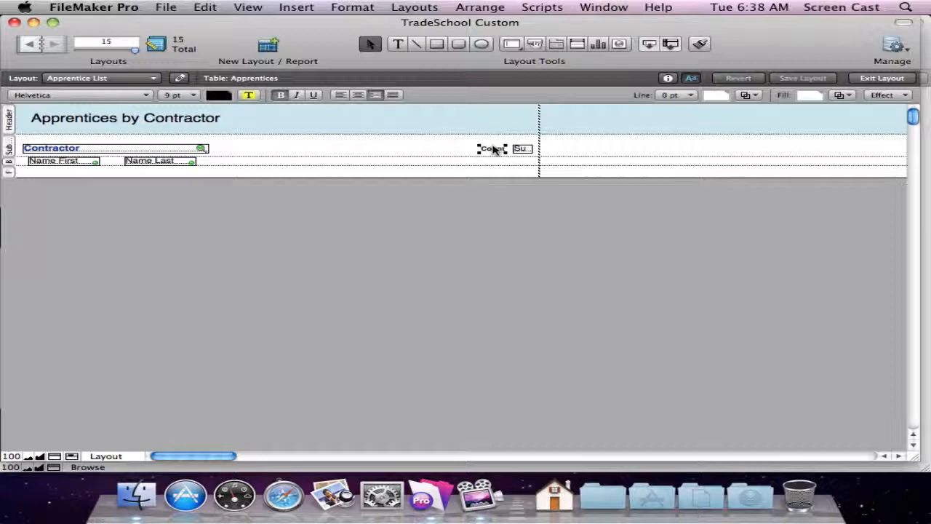
key(super+b)
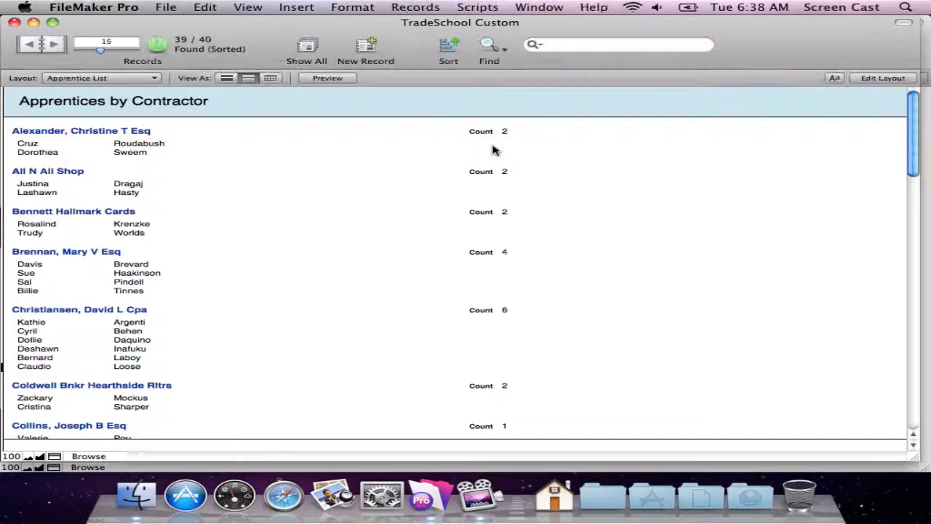
key(super+u)
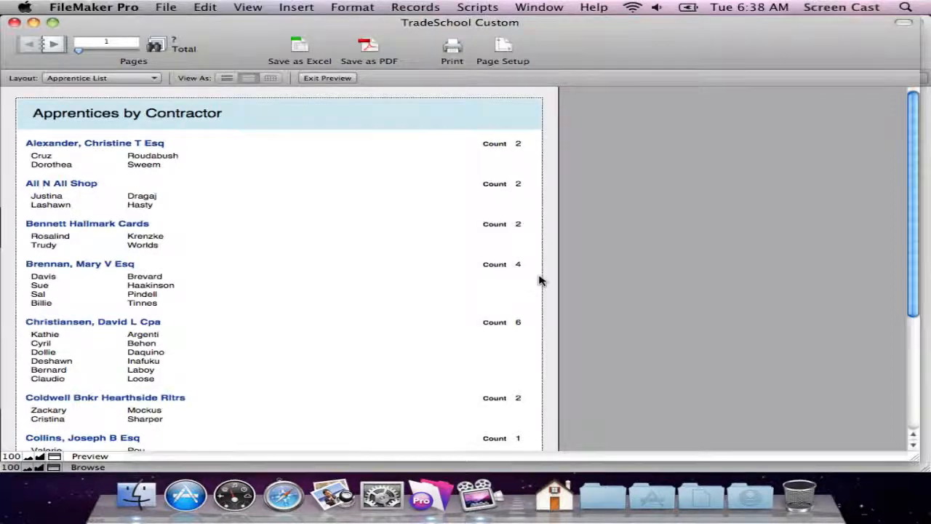
Move the Count label into the Header above the summary field, change its text to "Total" and center it.
key(super+l)
drag(500, 149, 524, 131)
double_click(524, 131)
text(Total)
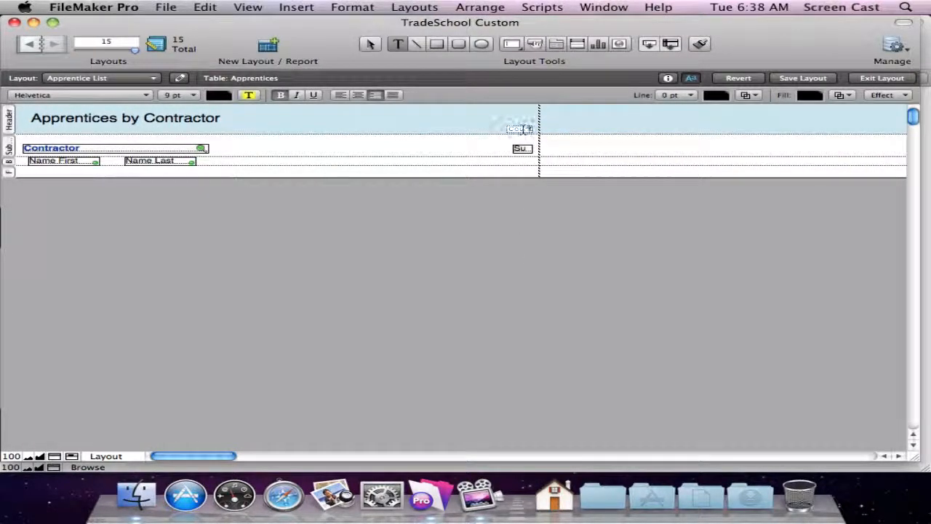
key(super+backslash)
key(KP_Enter)
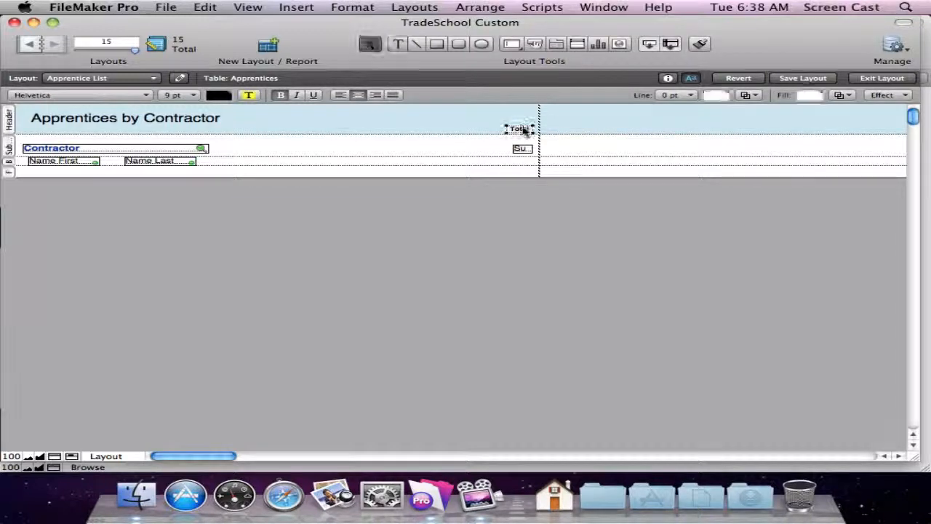
Save the layout and view the report in Browse and Preview modes.
key(super+s)
key(super+b)
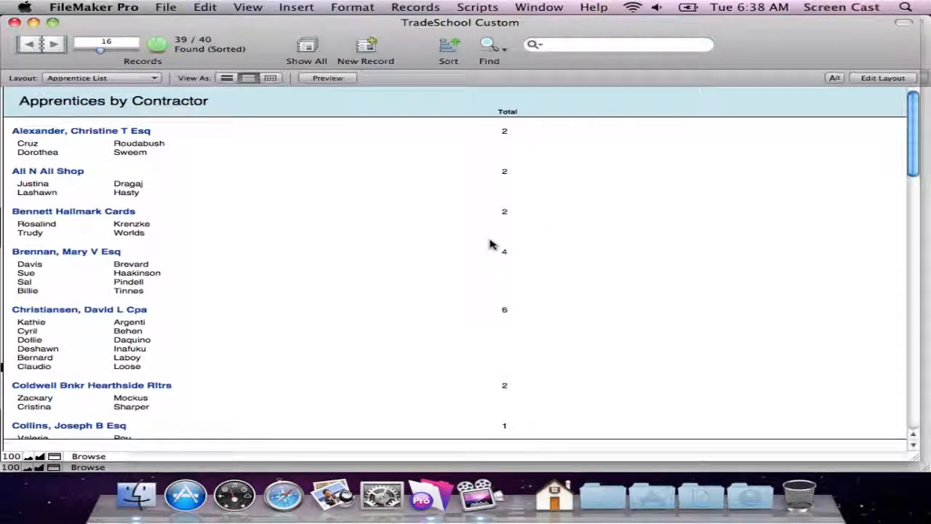
key(super+u)
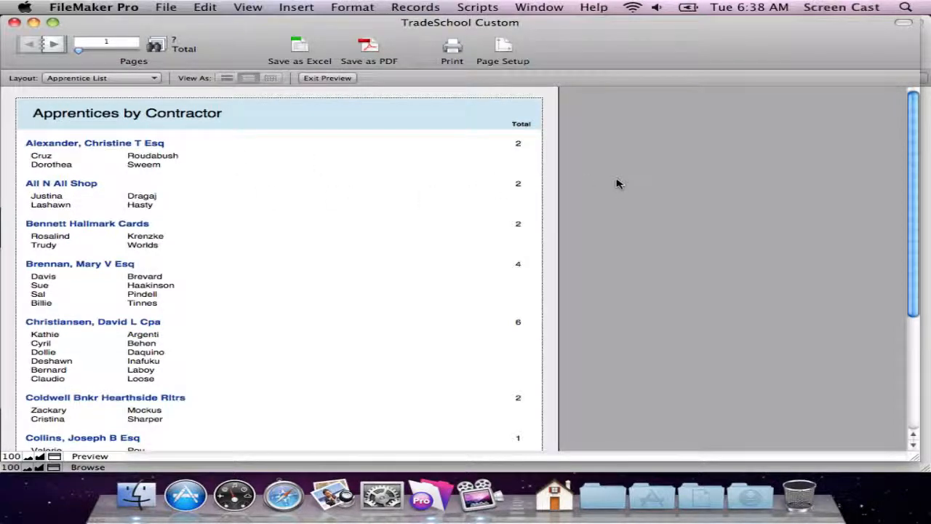
Draw a horizontal line across the page width beneath the contractor sub-summary fields, make the Footer slightly taller, and preview the report.
key(super+l)
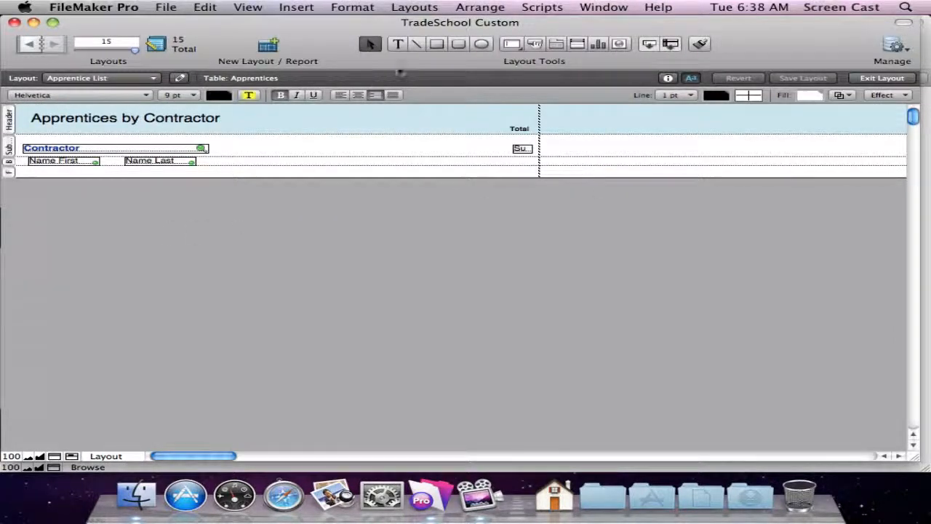
click(417, 44)
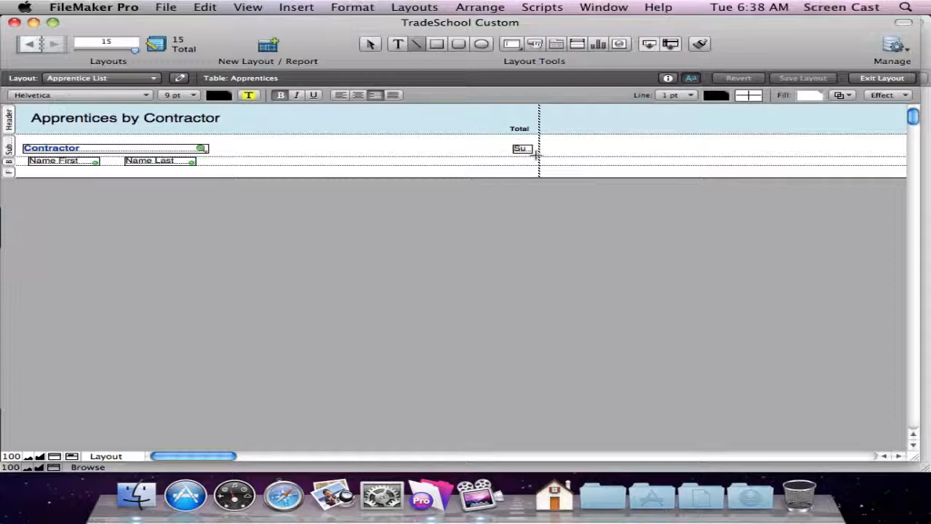
mouse_move(538, 155)
mouse_down()
mouse_move(14, 156)
mouse_move(30, 191)
mouse_up()
key(super+u)
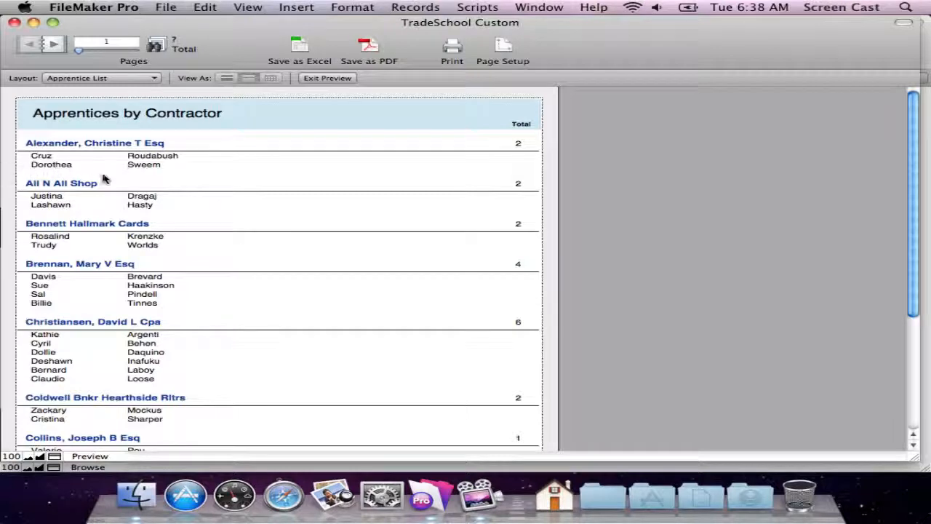
Add a second sub-summary part below the Body, sorted by the Contractor field.
key(super+l)
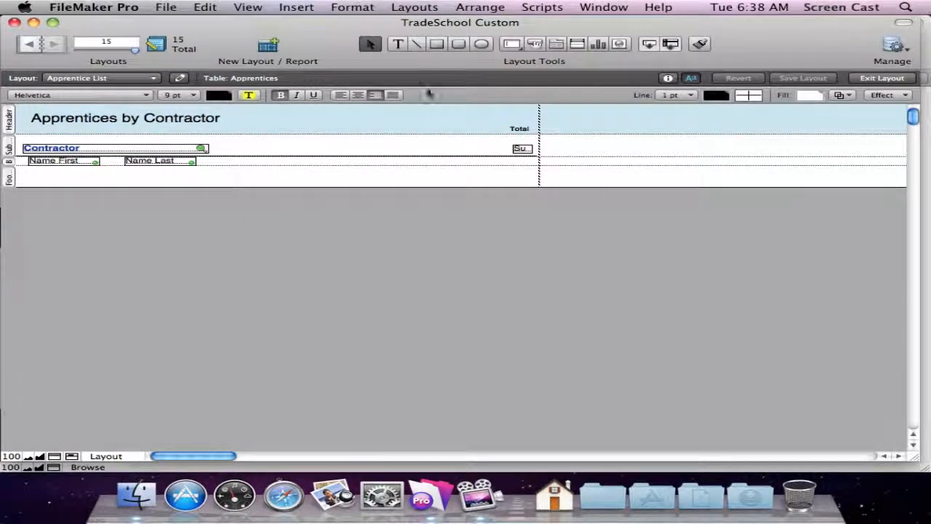
drag(671, 45, 296, 173)
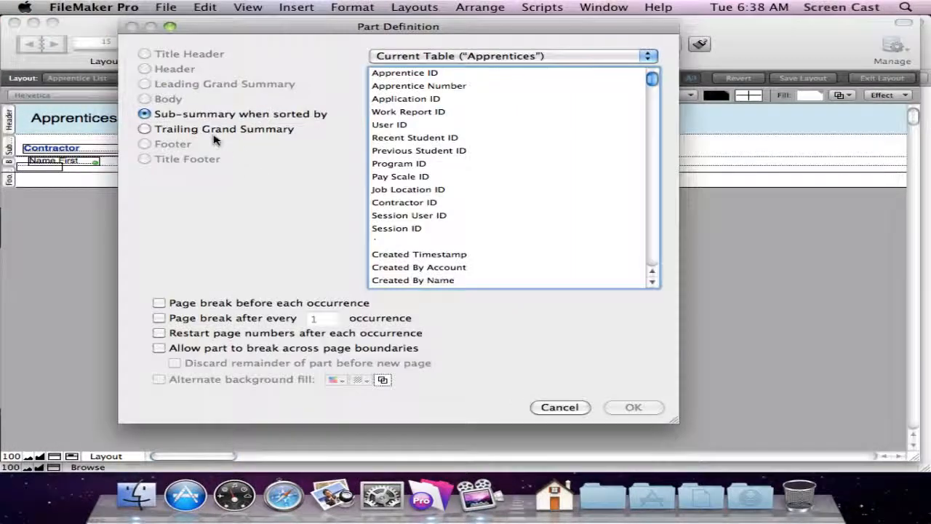
click(422, 142)
key(c)
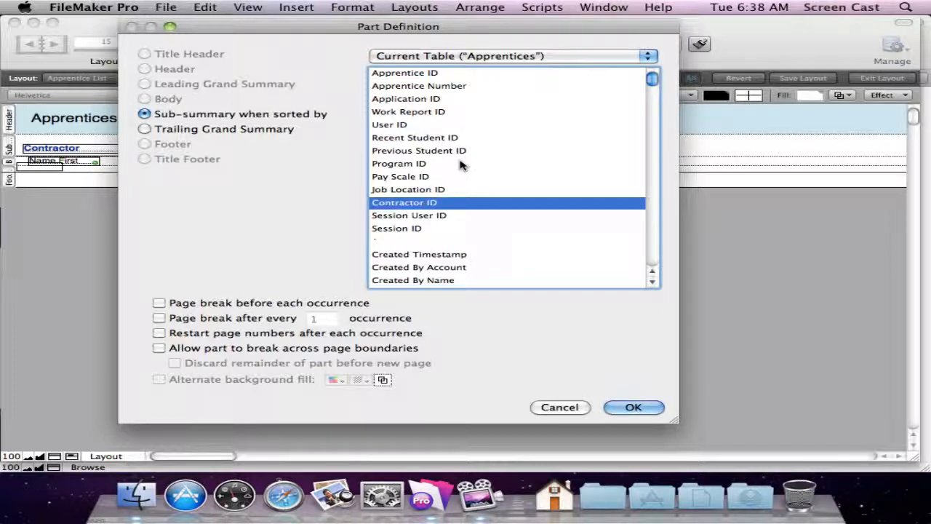
key(c)
key(c)
key(c)
key(c)
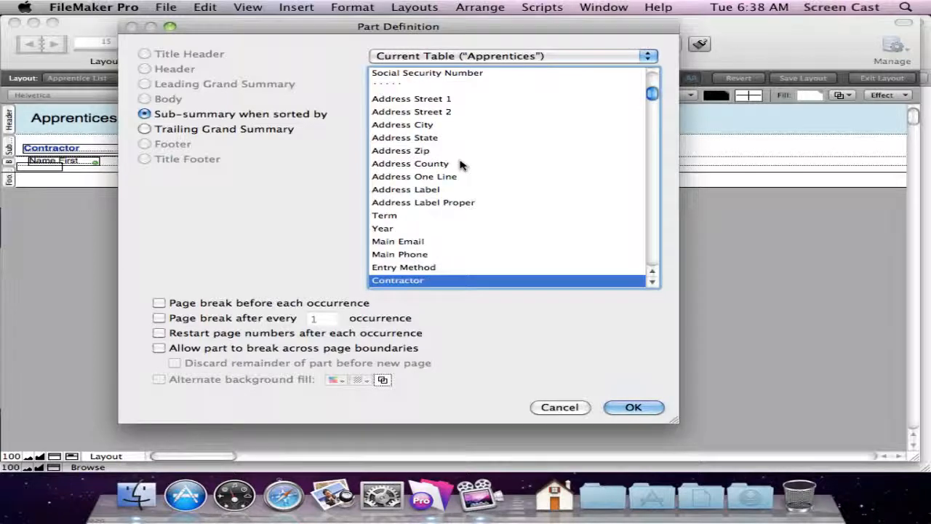
key(Return)
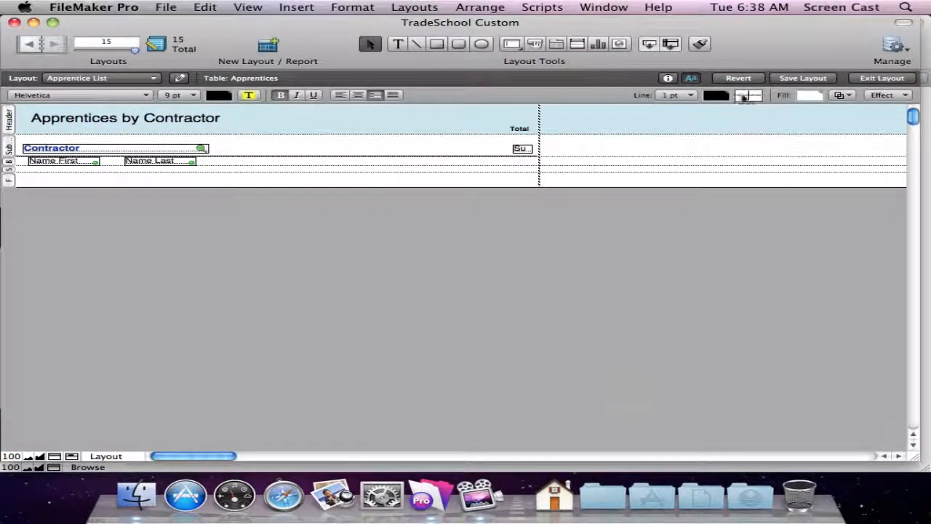
Draw a gray horizontal line across the page width in the trailing sub-summary part, save the layout, and preview the report.
click(415, 45)
drag(535, 166, 16, 167)
click(716, 95)
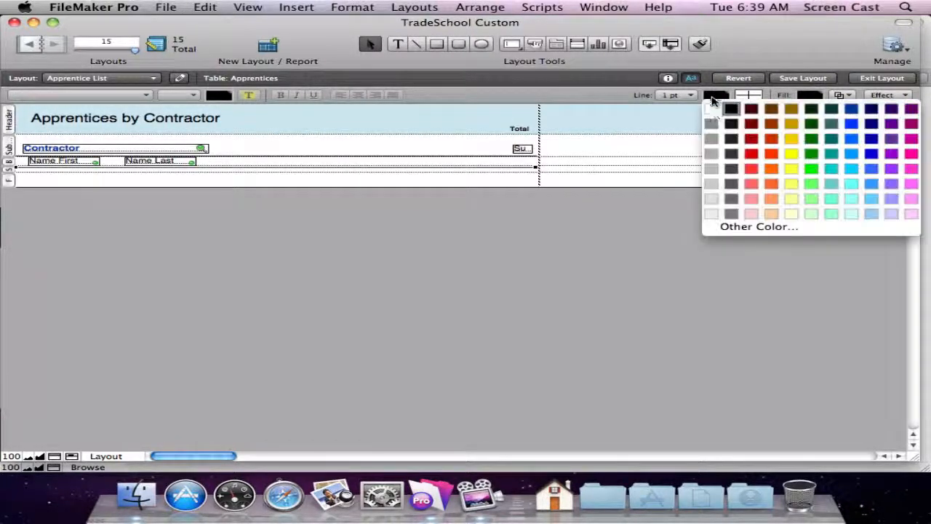
click(712, 129)
key(super+s)
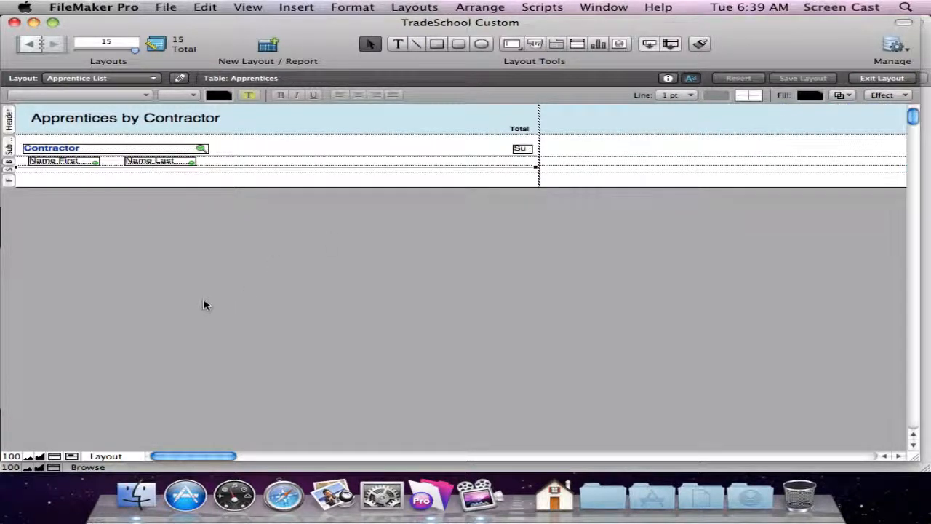
key(super+u)
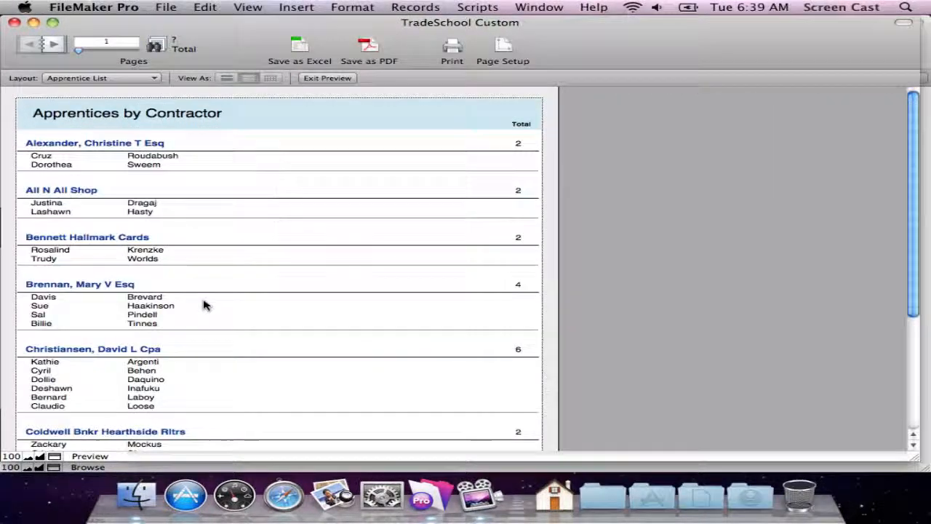